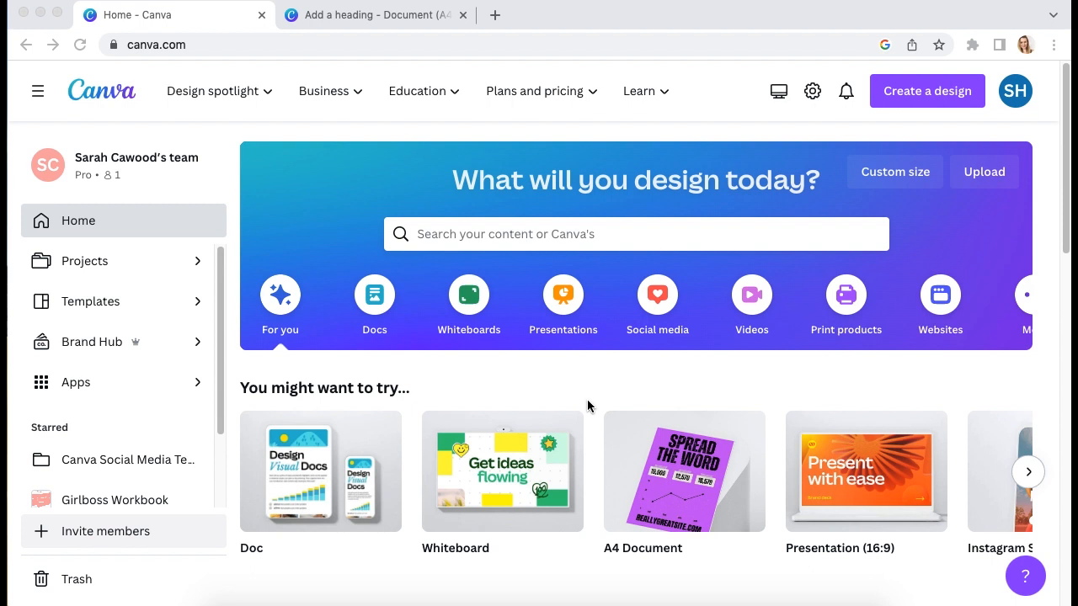
Start a new blank Logo design at 500 × 500 px from Create a design
{"action": "left_click", "coordinate": [928, 99]}
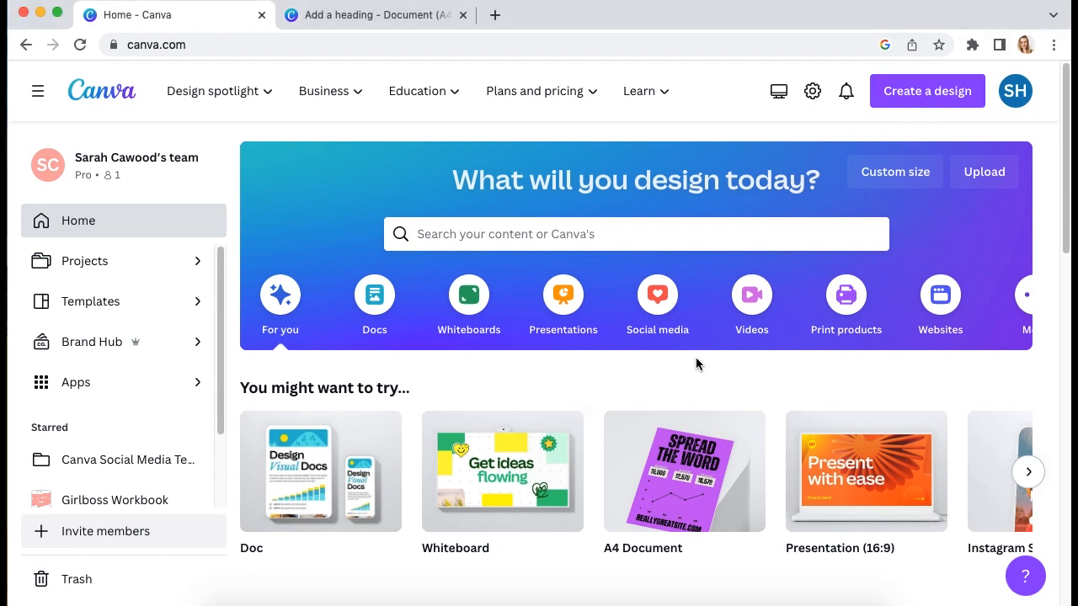
{"action": "left_click", "coordinate": [916, 91]}
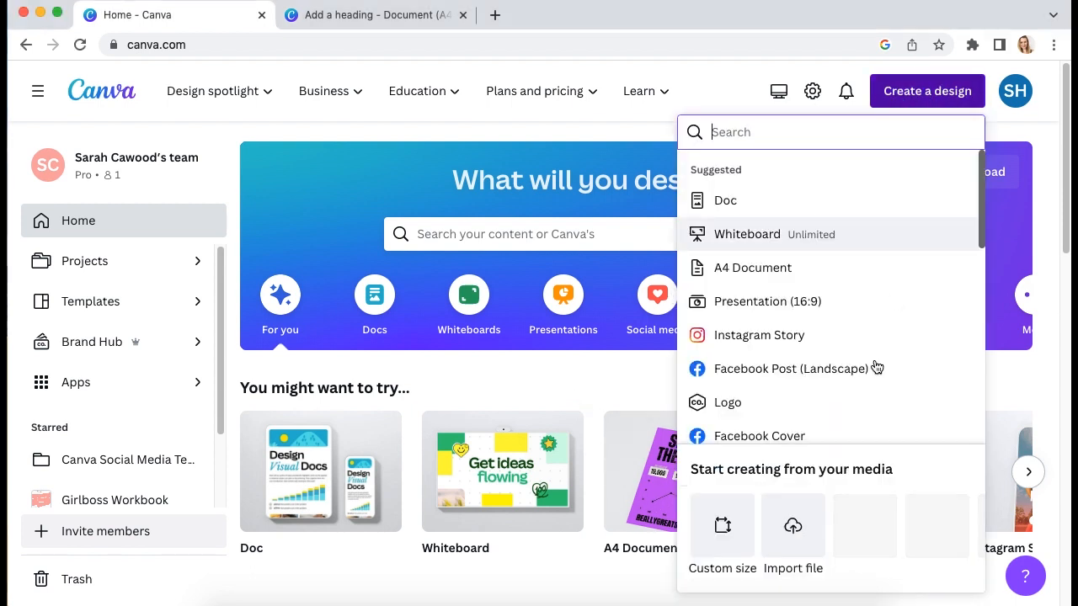
{"action": "left_click", "coordinate": [746, 404]}
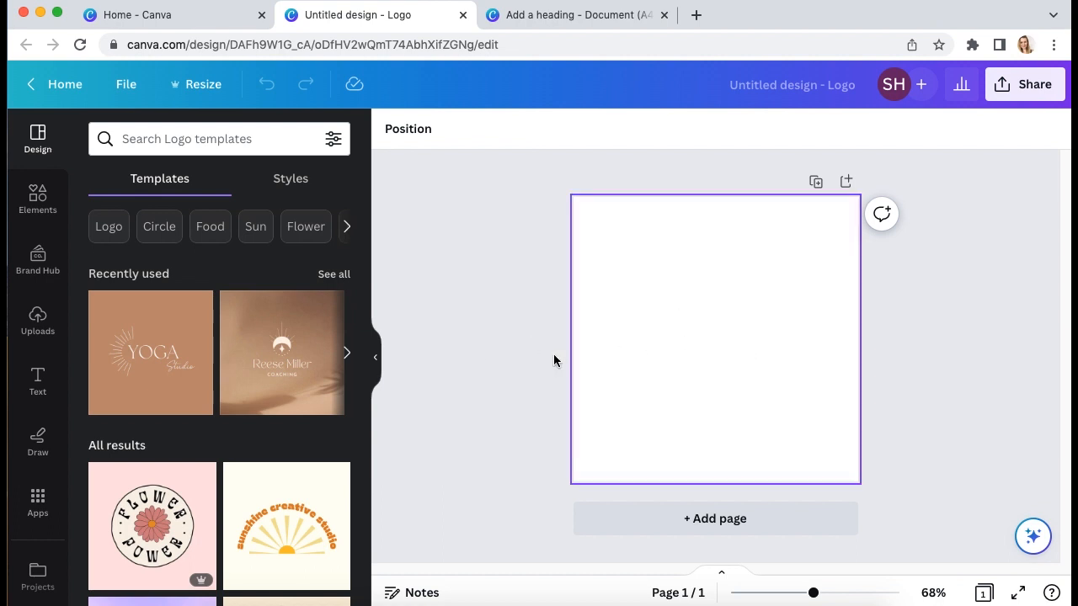
Collapse the side panel, check the reference logos tab, then return and open Elements
{"action": "left_click", "coordinate": [378, 359]}
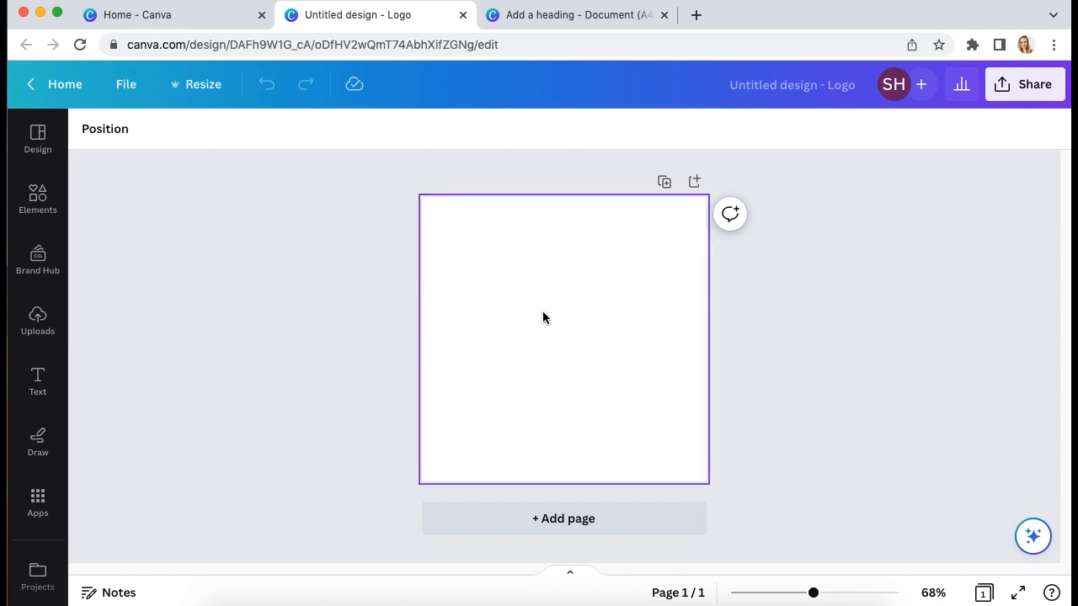
{"action": "left_click", "coordinate": [573, 16]}
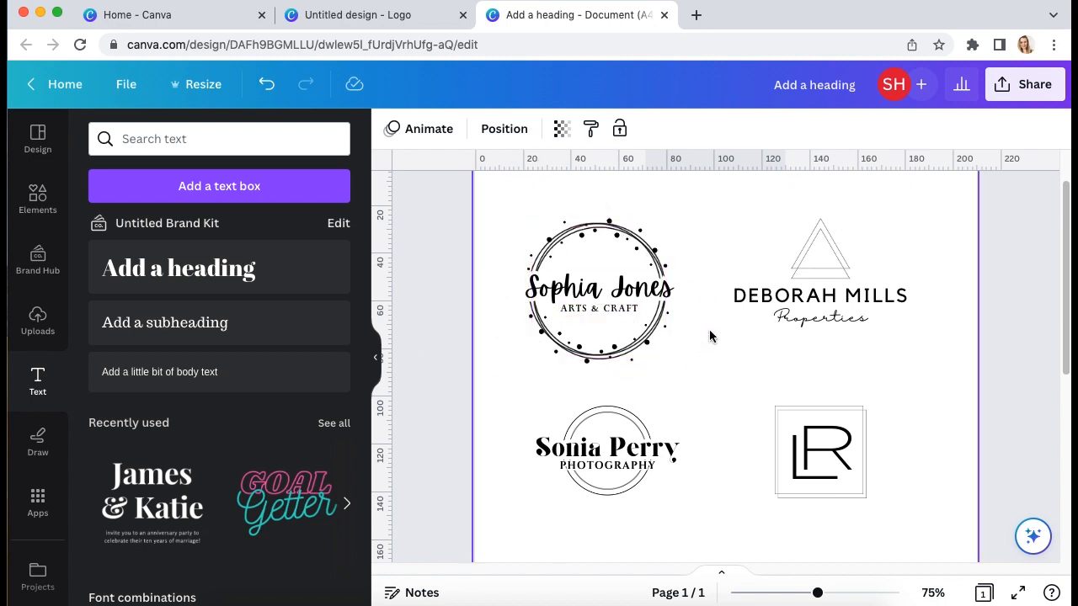
{"action": "left_click", "coordinate": [396, 14]}
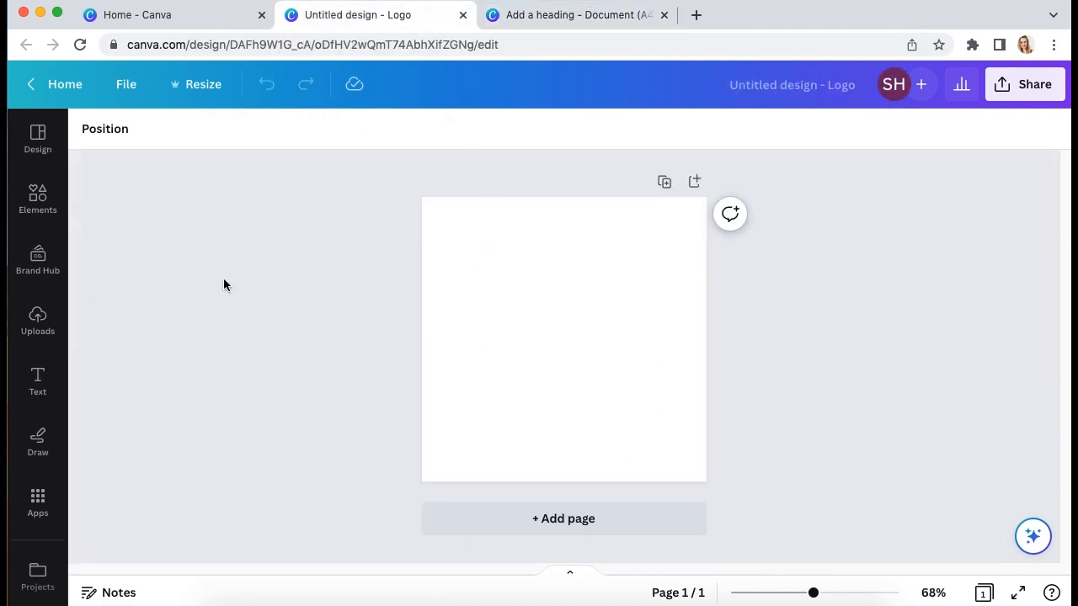
{"action": "left_click", "coordinate": [37, 201]}
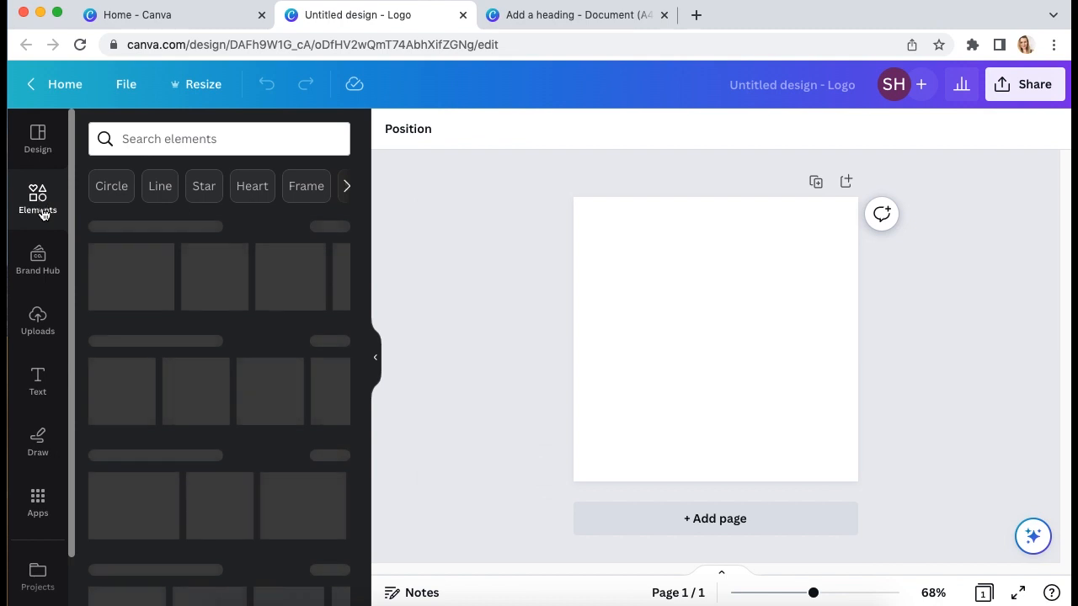
Search Elements for 'circle', add the thin outline circle and size it near page centre
{"action": "left_click", "coordinate": [209, 138]}
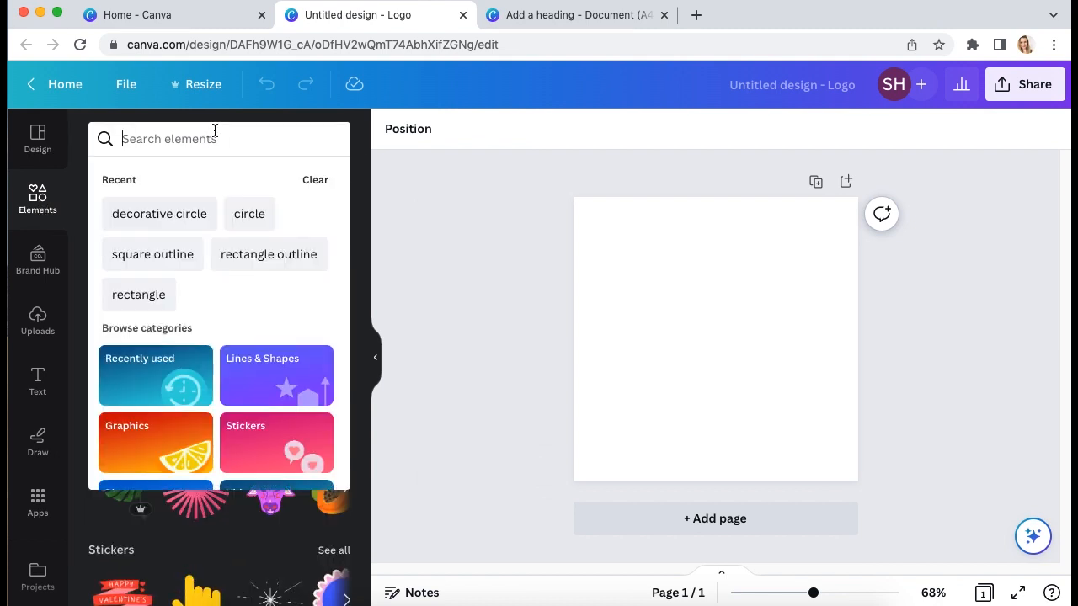
{"action": "type", "text": "circle"}
{"action": "key", "text": "Return"}
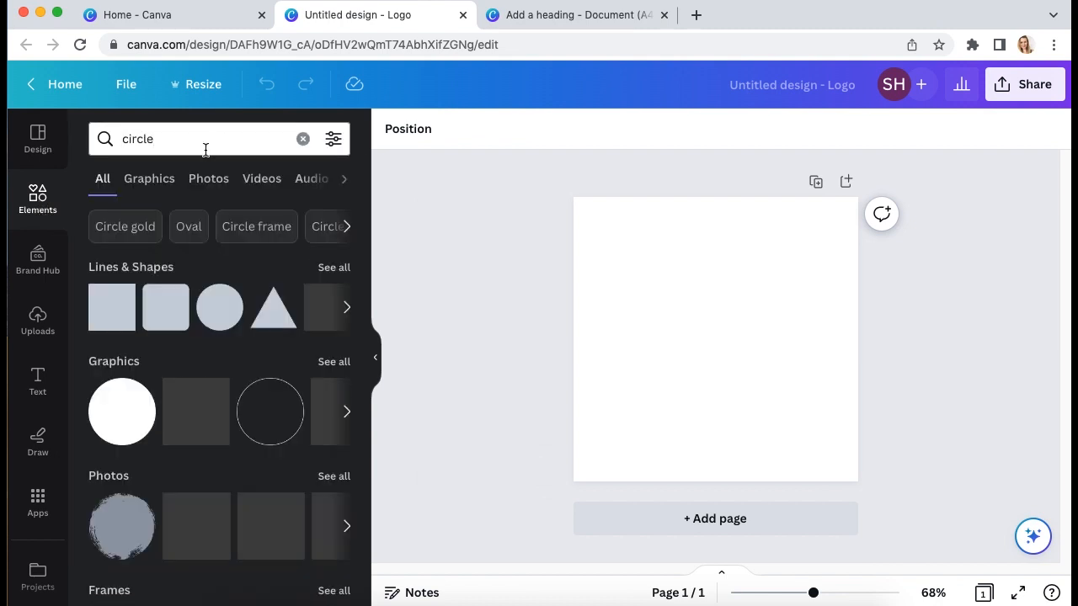
{"action": "left_click", "coordinate": [268, 402]}
{"action": "left_click_drag", "start_coordinate": [772, 395], "coordinate": [828, 452]}
{"action": "mouse_move", "coordinate": [658, 283]}
{"action": "left_mouse_down"}
{"action": "mouse_move", "coordinate": [611, 224]}
{"action": "mouse_move", "coordinate": [630, 261]}
{"action": "mouse_move", "coordinate": [664, 286]}
{"action": "left_mouse_up"}
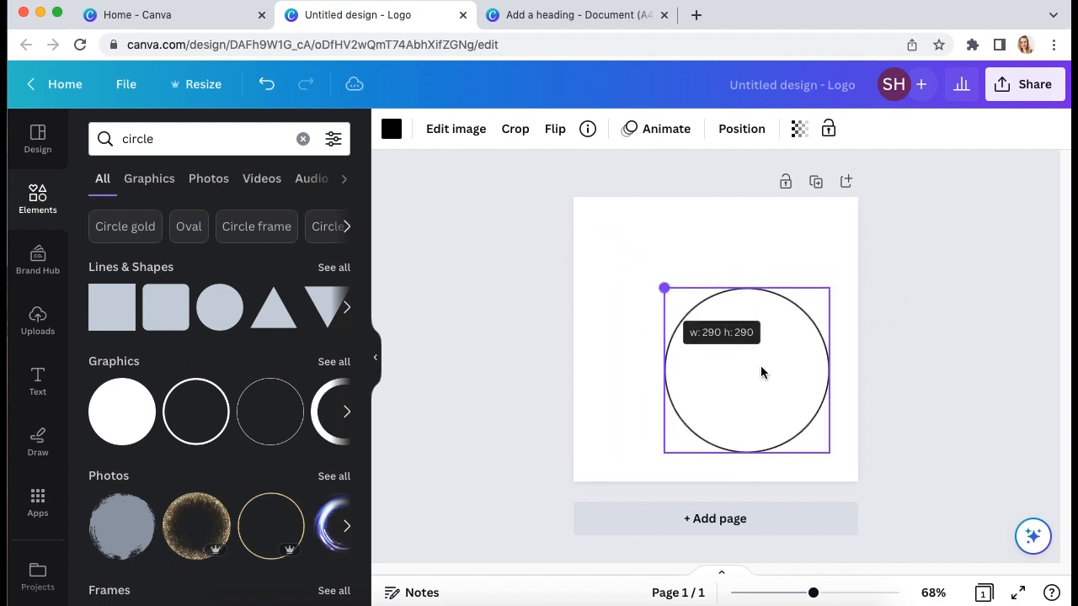
{"action": "left_click_drag", "start_coordinate": [830, 451], "coordinate": [799, 420]}
{"action": "left_click_drag", "start_coordinate": [794, 378], "coordinate": [778, 360]}
{"action": "left_click", "coordinate": [933, 460]}
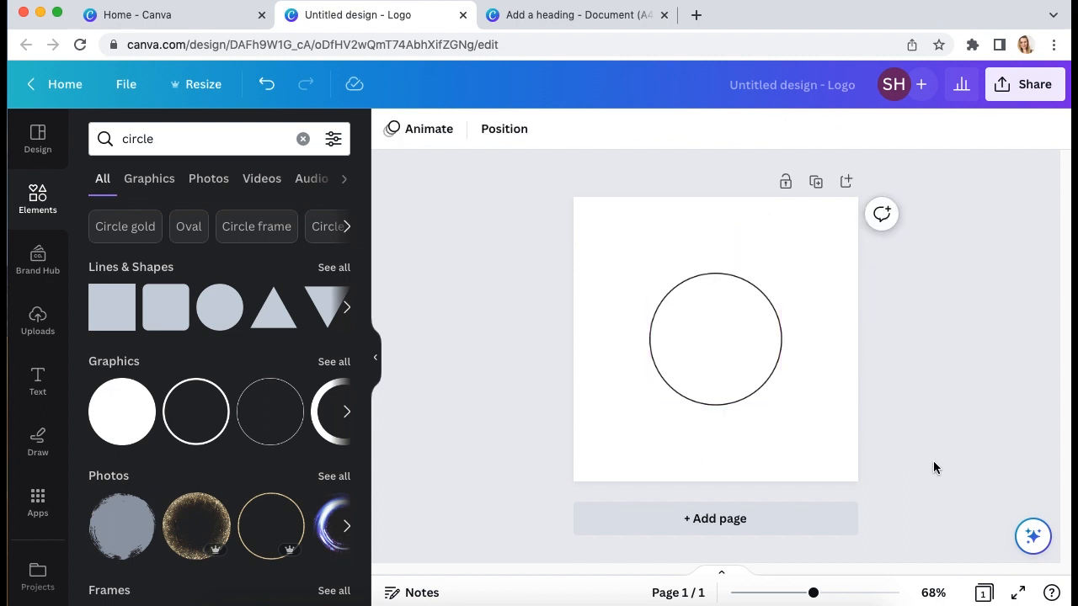
Zoom to 100%, duplicate the circle and nudge the copy slightly off-centre from the original
{"action": "key", "text": "super+0"}
{"action": "left_click", "coordinate": [775, 405]}
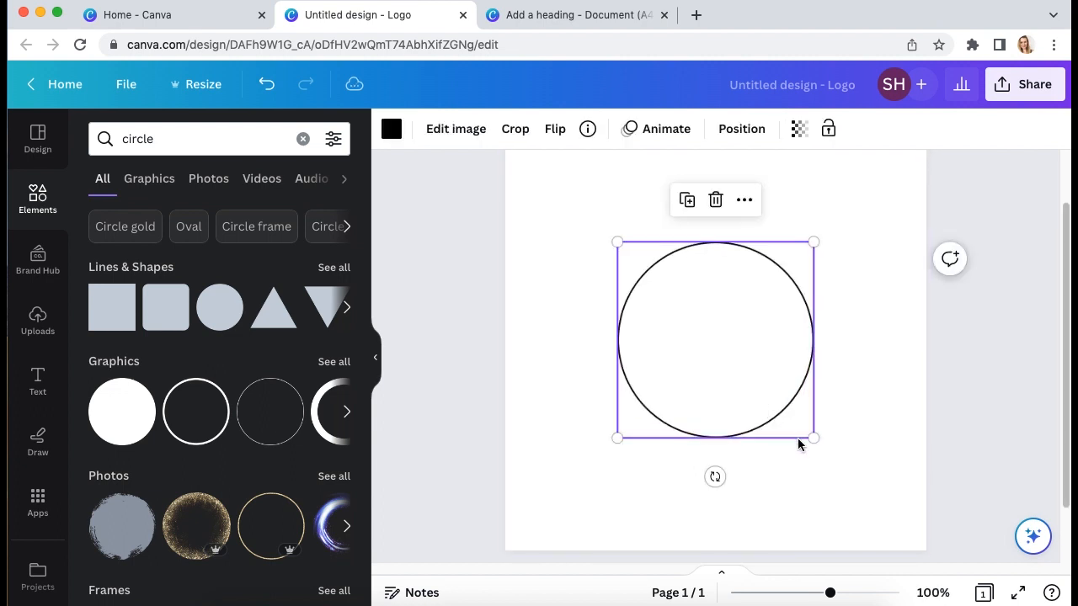
{"action": "key", "text": "super+d"}
{"action": "mouse_move", "coordinate": [794, 416]}
{"action": "left_mouse_down"}
{"action": "mouse_move", "coordinate": [801, 409]}
{"action": "mouse_move", "coordinate": [792, 421]}
{"action": "left_mouse_up"}
{"action": "left_click", "coordinate": [924, 440]}
{"action": "left_click", "coordinate": [815, 431]}
{"action": "left_click_drag", "start_coordinate": [806, 421], "coordinate": [785, 399]}
{"action": "key", "text": "Down"}
{"action": "key", "text": "Down"}
{"action": "key", "text": "Down"}
{"action": "key", "text": "Right"}
{"action": "key", "text": "Right"}
{"action": "key", "text": "Right"}
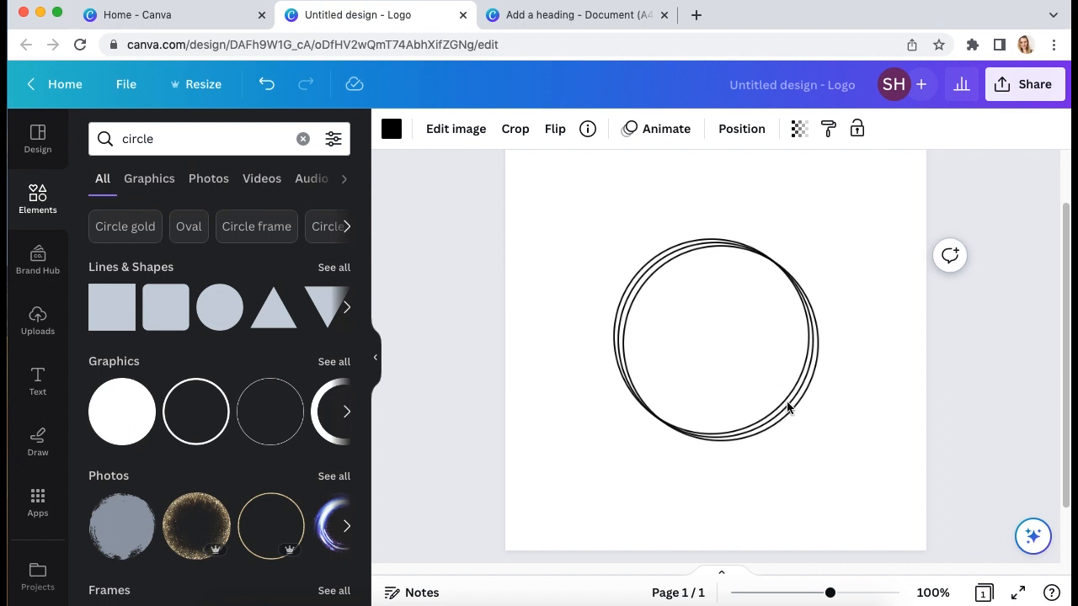
{"action": "key", "text": "Right"}
{"action": "key", "text": "Right"}
{"action": "key", "text": "Right"}
{"action": "key", "text": "Right"}
{"action": "key", "text": "Right"}
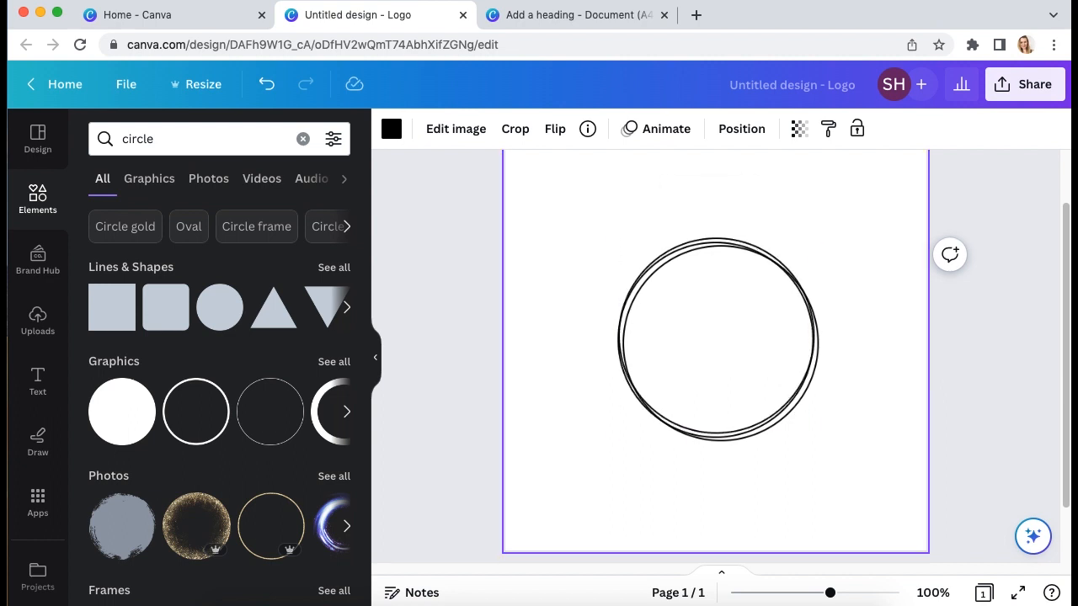
{"action": "left_click", "coordinate": [886, 421]}
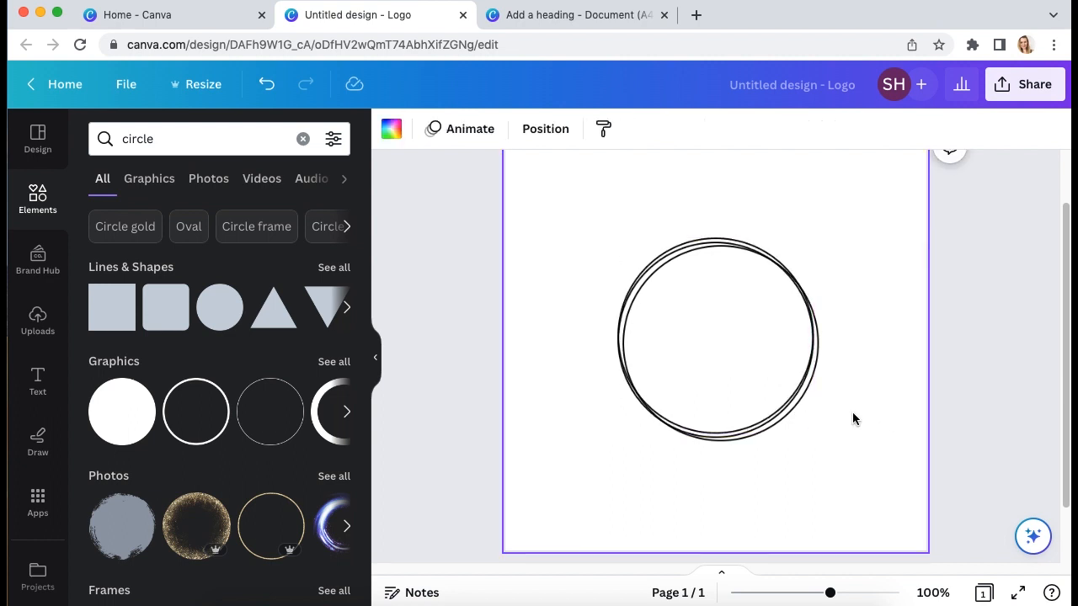
Select both circles and group them into one ring frame
{"action": "scroll", "coordinate": [858, 454], "scroll_direction": "up", "scroll_amount": 1}
{"action": "left_click_drag", "start_coordinate": [848, 480], "coordinate": [683, 232]}
{"action": "left_click", "coordinate": [673, 214]}
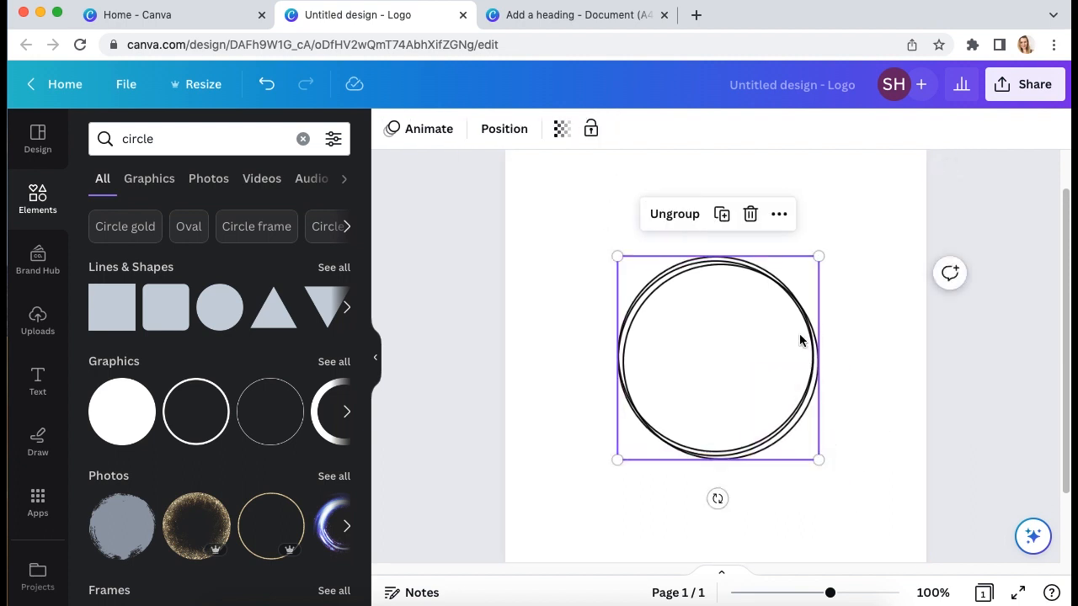
{"action": "left_click", "coordinate": [559, 228]}
{"action": "left_click_drag", "start_coordinate": [539, 185], "coordinate": [912, 518]}
{"action": "left_click", "coordinate": [837, 423]}
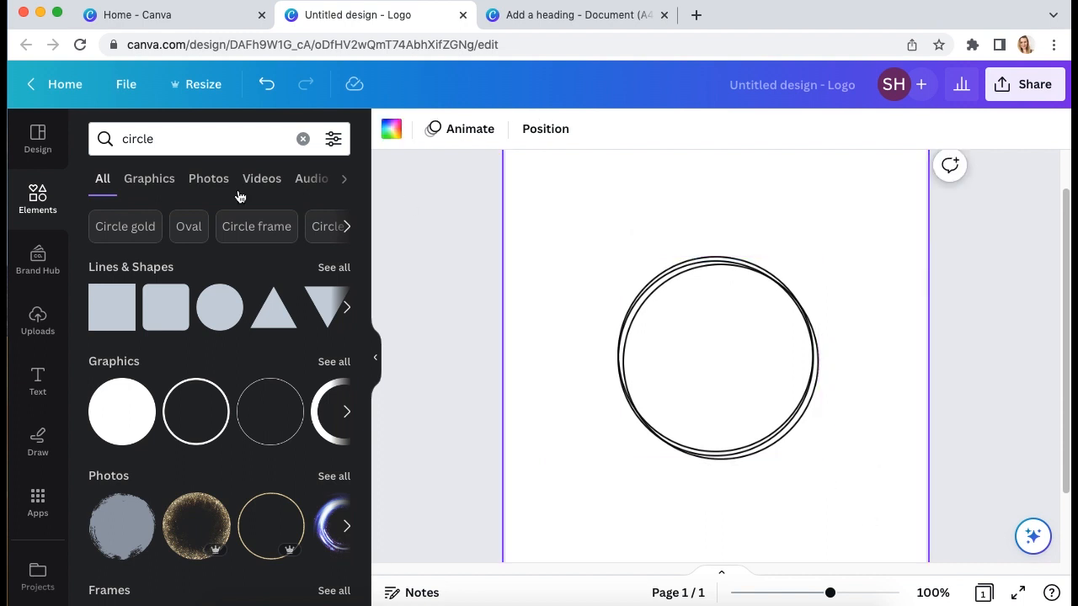
Add a heading text box inside the ring and set it in the Apricots handwriting font
{"action": "left_click", "coordinate": [39, 382]}
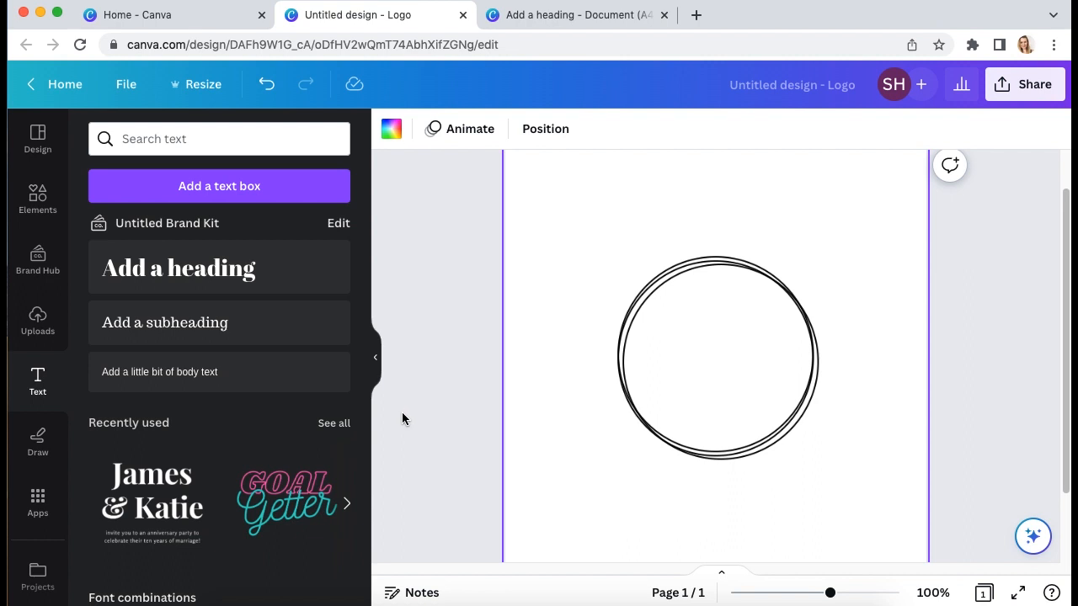
{"action": "left_click", "coordinate": [375, 358]}
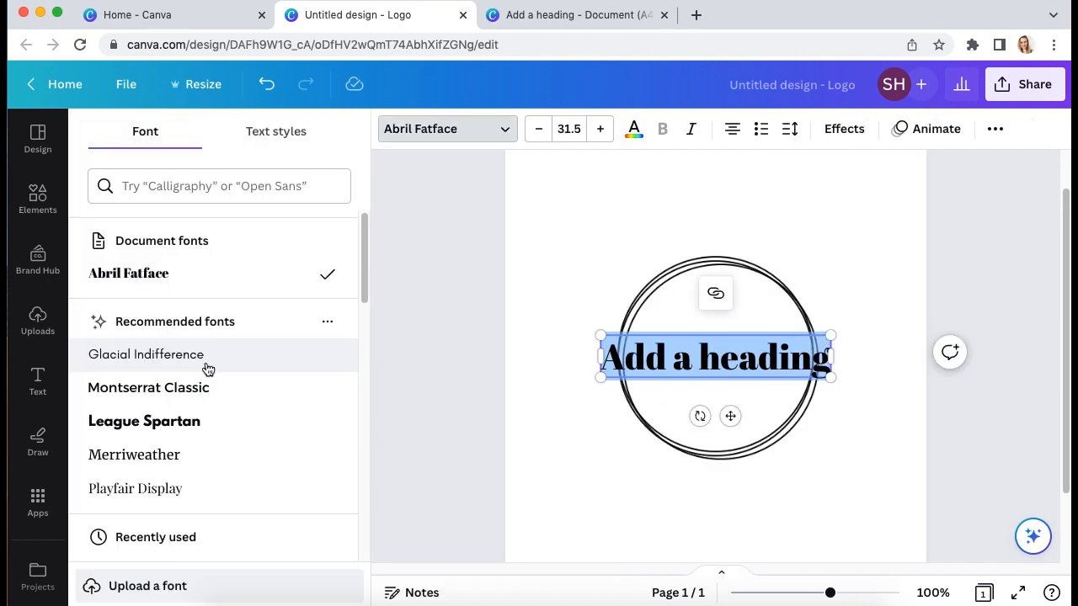
{"action": "left_click", "coordinate": [209, 191]}
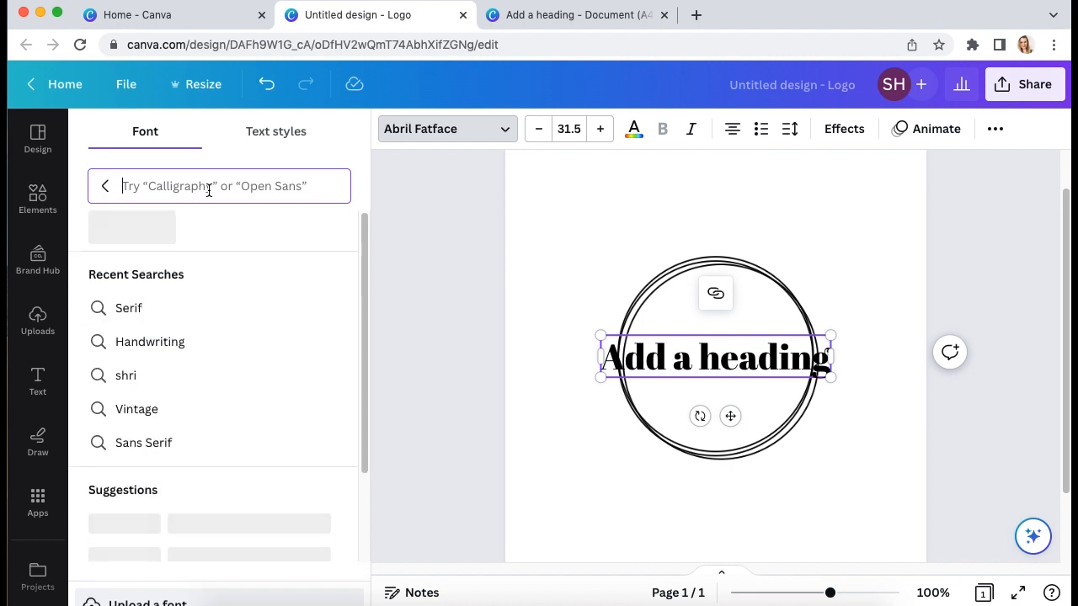
{"action": "left_click", "coordinate": [124, 230]}
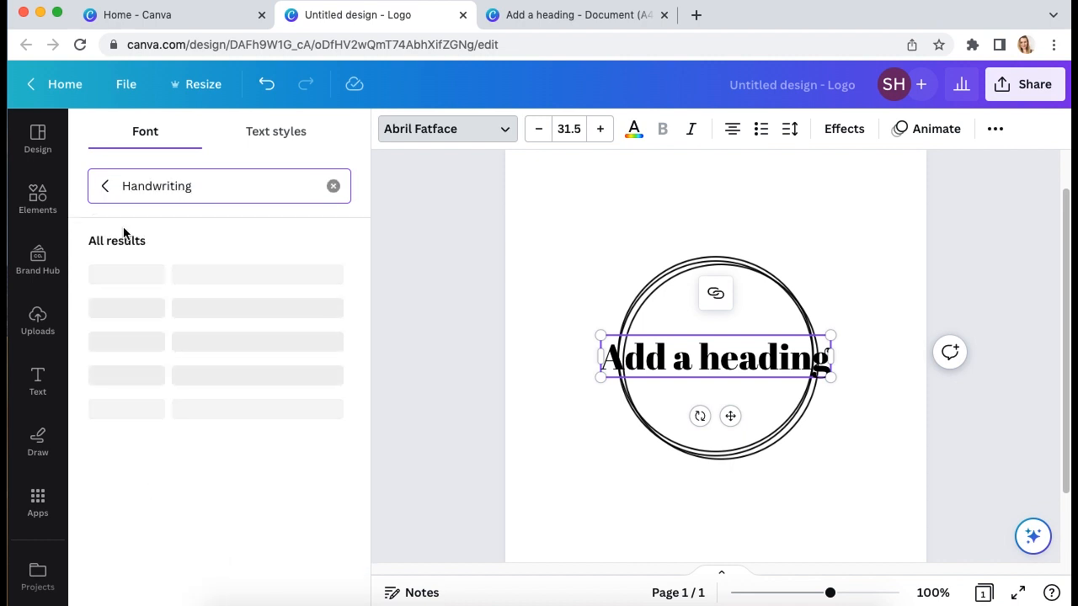
{"action": "left_click", "coordinate": [109, 380]}
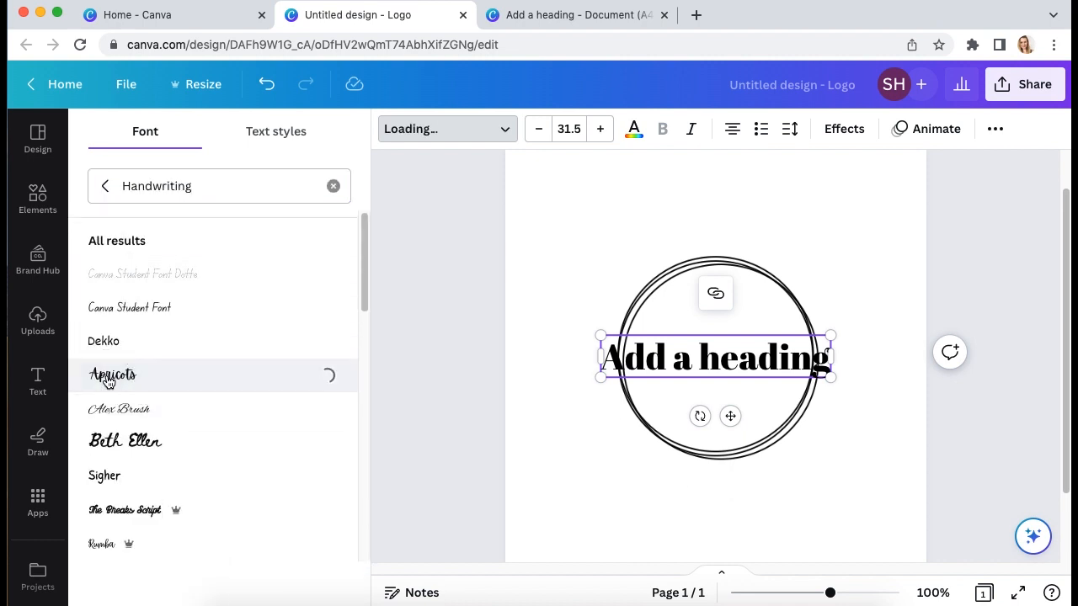
{"action": "left_click", "coordinate": [599, 359]}
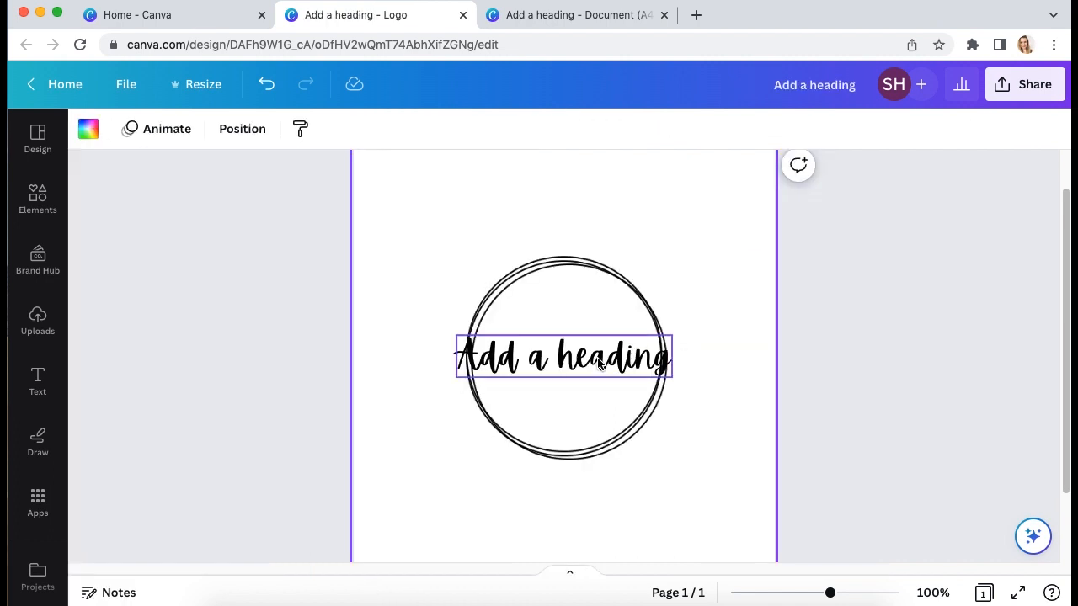
Replace the heading text with the person's full name and set its font size to 33
{"action": "double_click", "coordinate": [598, 359]}
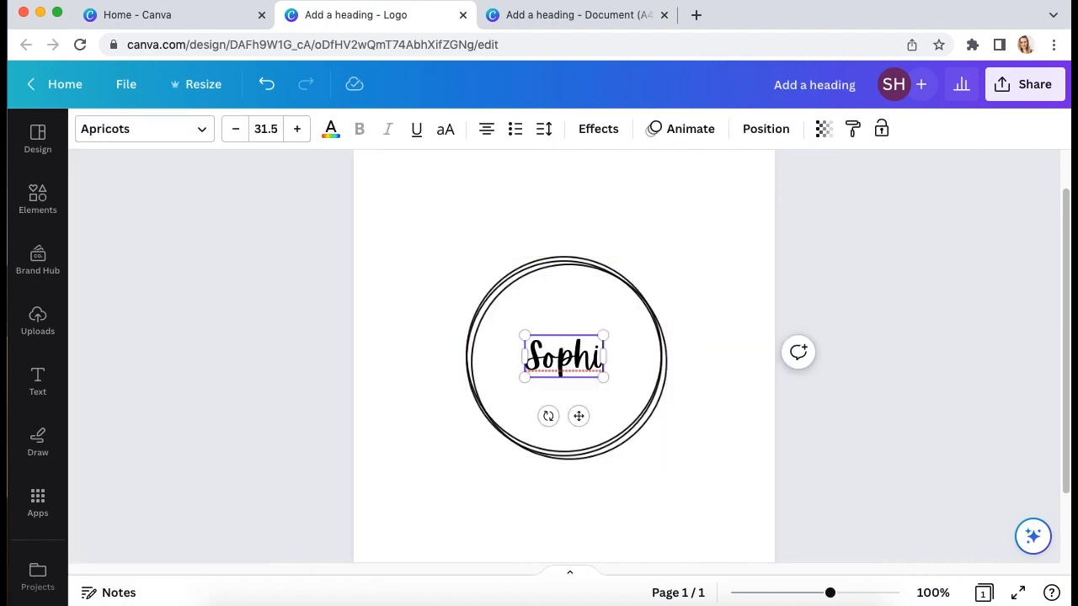
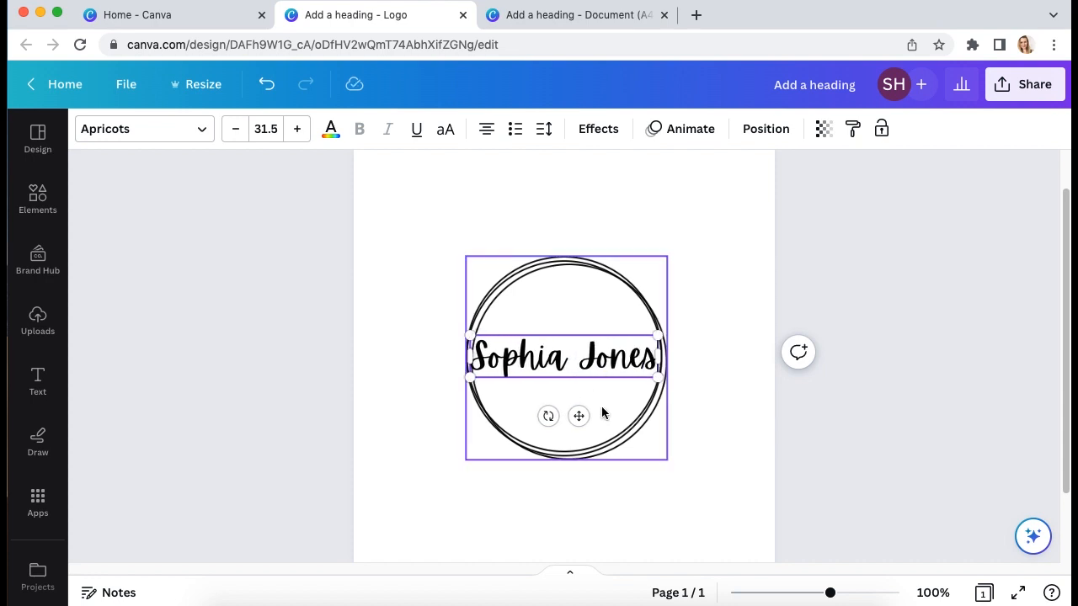
{"action": "left_click", "coordinate": [772, 269]}
{"action": "left_click", "coordinate": [612, 353]}
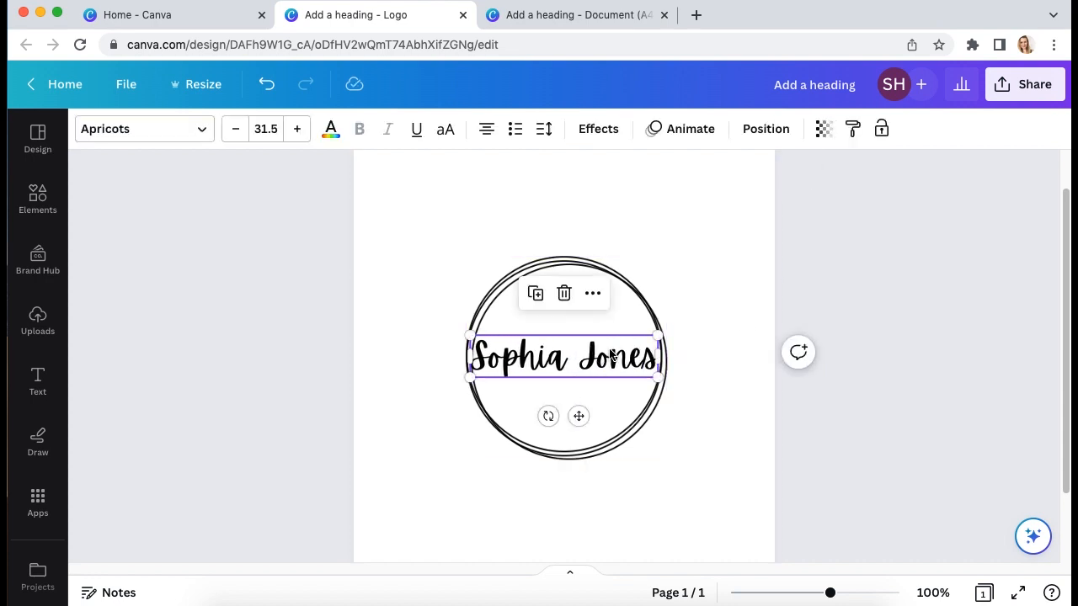
{"action": "left_click", "coordinate": [266, 126]}
{"action": "type", "text": "33"}
{"action": "key", "text": "Return"}
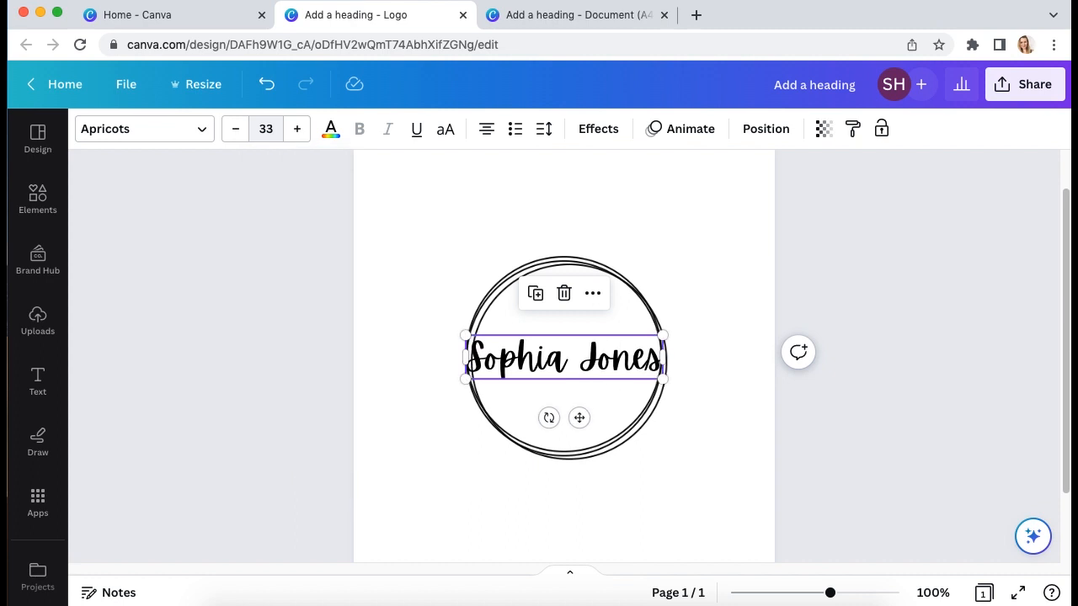
{"action": "left_click", "coordinate": [712, 378]}
Centre the name heading horizontally in the circle and open its text Effects
{"action": "mouse_move", "coordinate": [564, 360]}
{"action": "left_mouse_down"}
{"action": "mouse_move", "coordinate": [576, 340]}
{"action": "mouse_move", "coordinate": [566, 363]}
{"action": "mouse_move", "coordinate": [528, 360]}
{"action": "mouse_move", "coordinate": [615, 360]}
{"action": "mouse_move", "coordinate": [557, 358]}
{"action": "left_mouse_up"}
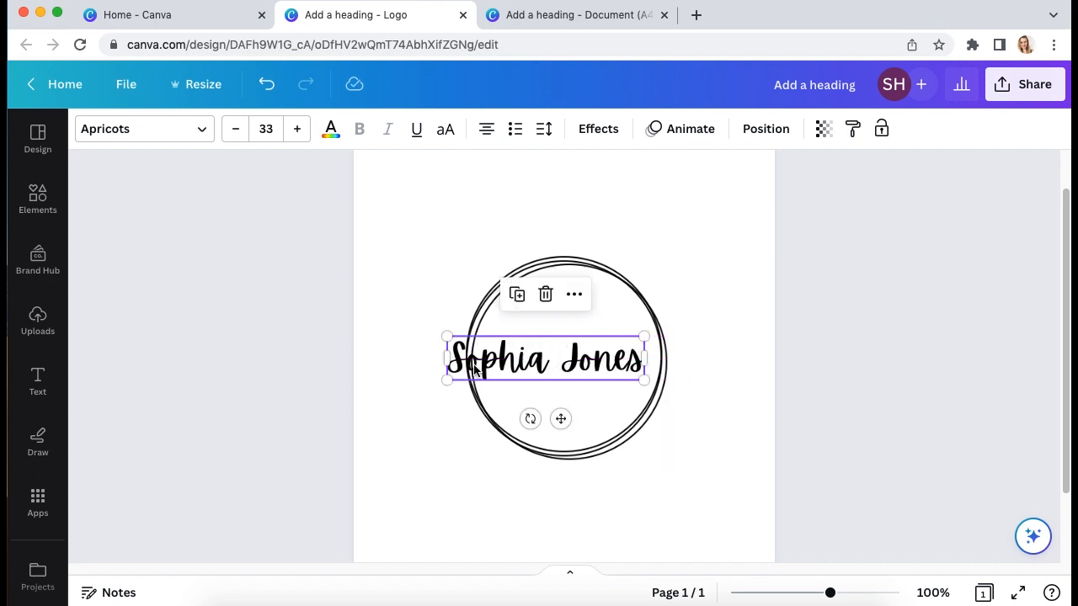
{"action": "left_click", "coordinate": [477, 412]}
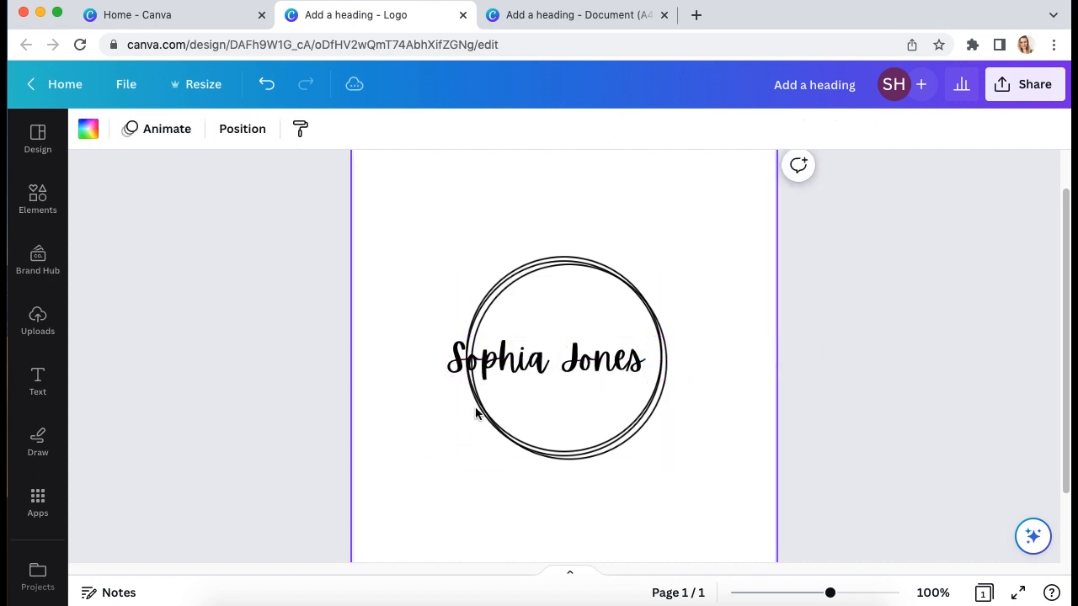
{"action": "left_click", "coordinate": [572, 361]}
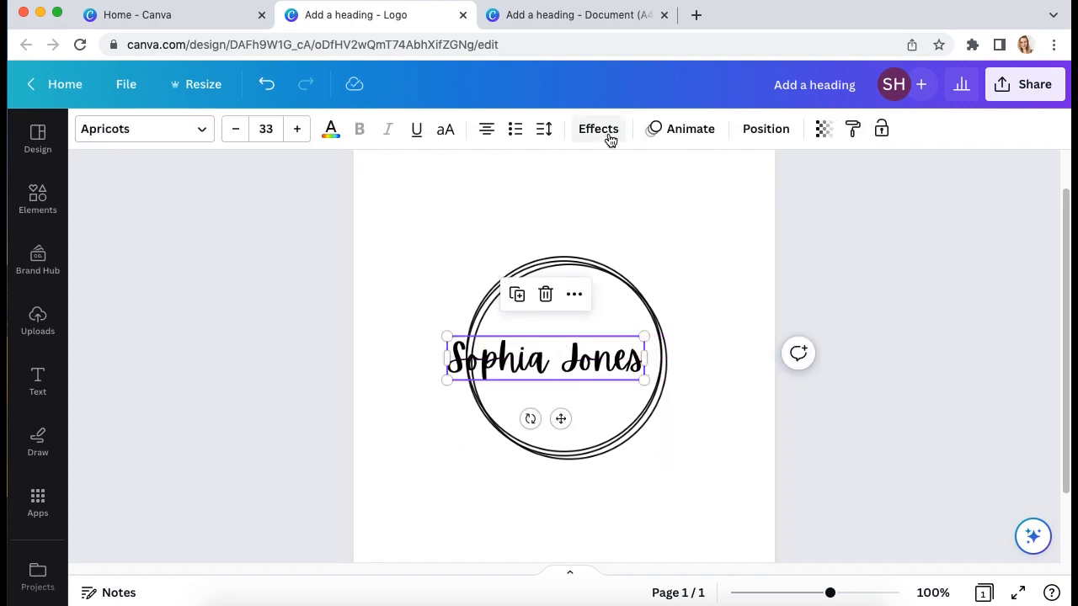
{"action": "left_click", "coordinate": [603, 130]}
Apply a white Outline effect with thickness 200 to the name
{"action": "left_click", "coordinate": [302, 362]}
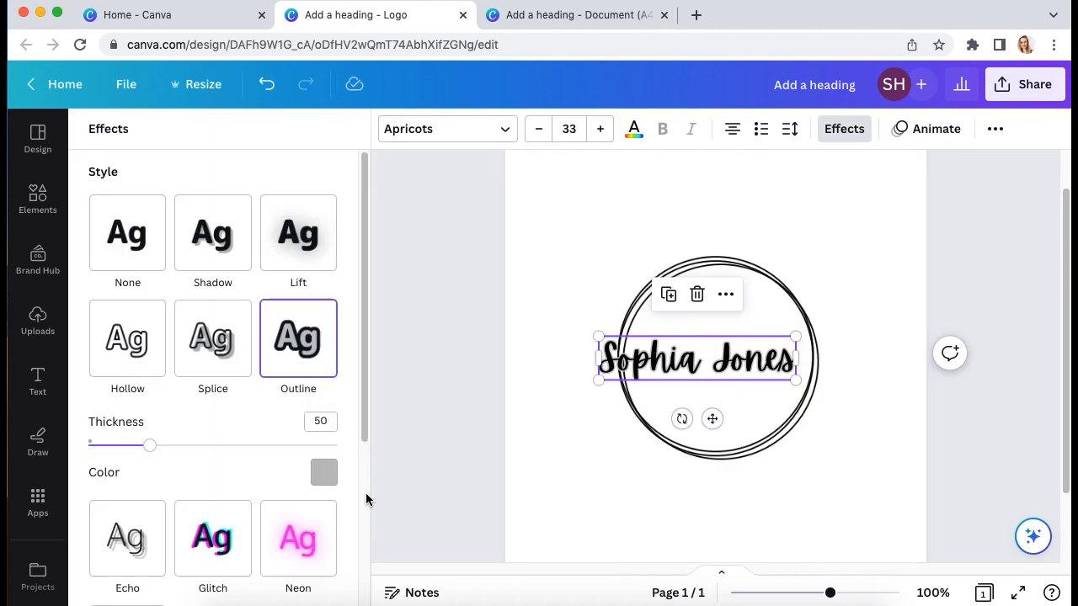
{"action": "left_click", "coordinate": [325, 472]}
{"action": "left_click", "coordinate": [182, 302]}
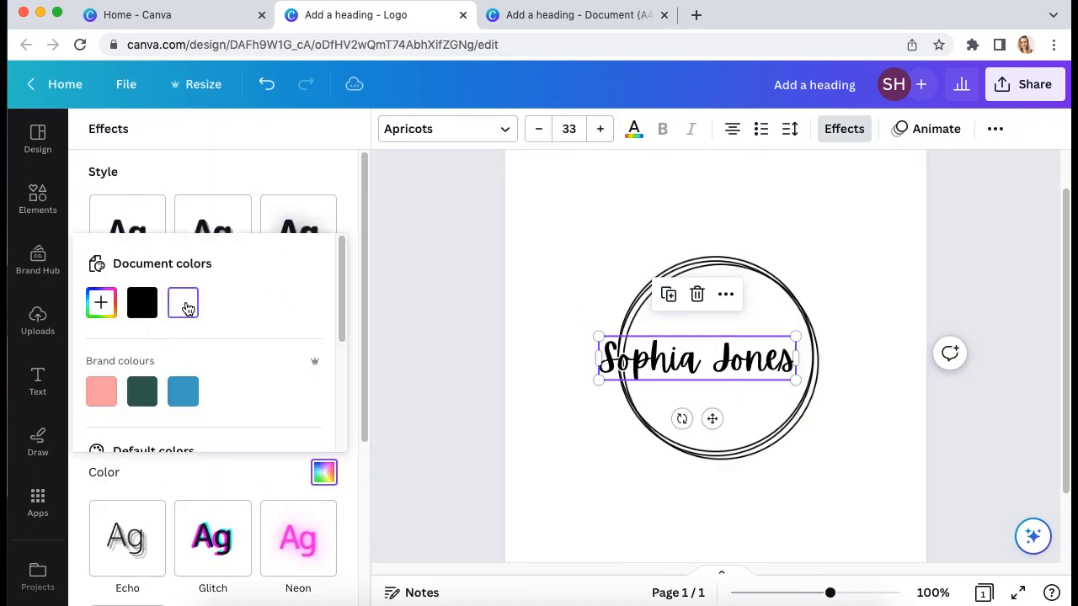
{"action": "left_click", "coordinate": [313, 185]}
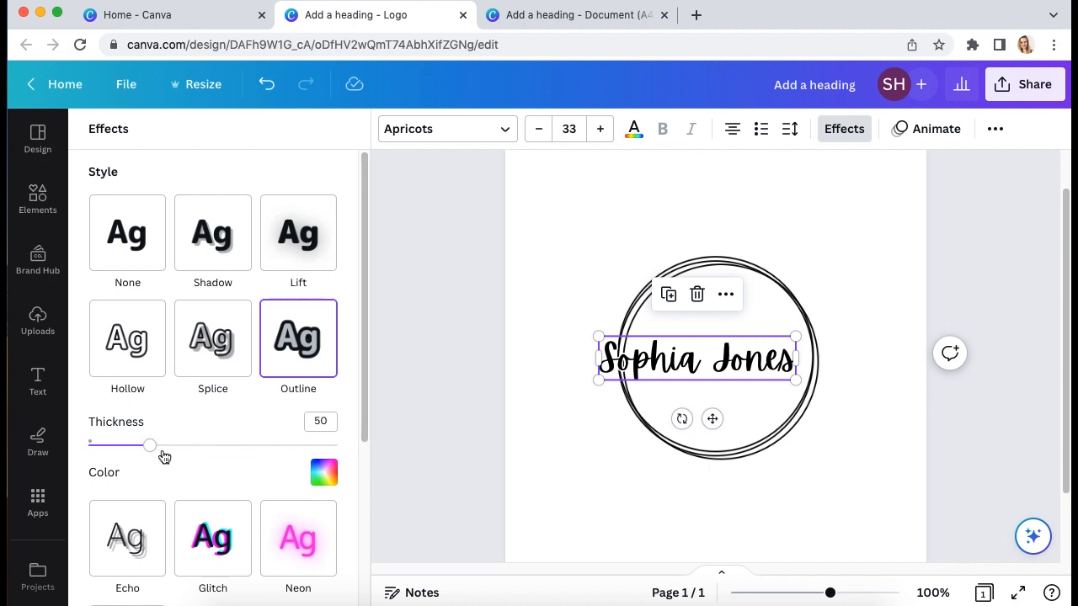
{"action": "left_click_drag", "start_coordinate": [151, 452], "coordinate": [402, 449]}
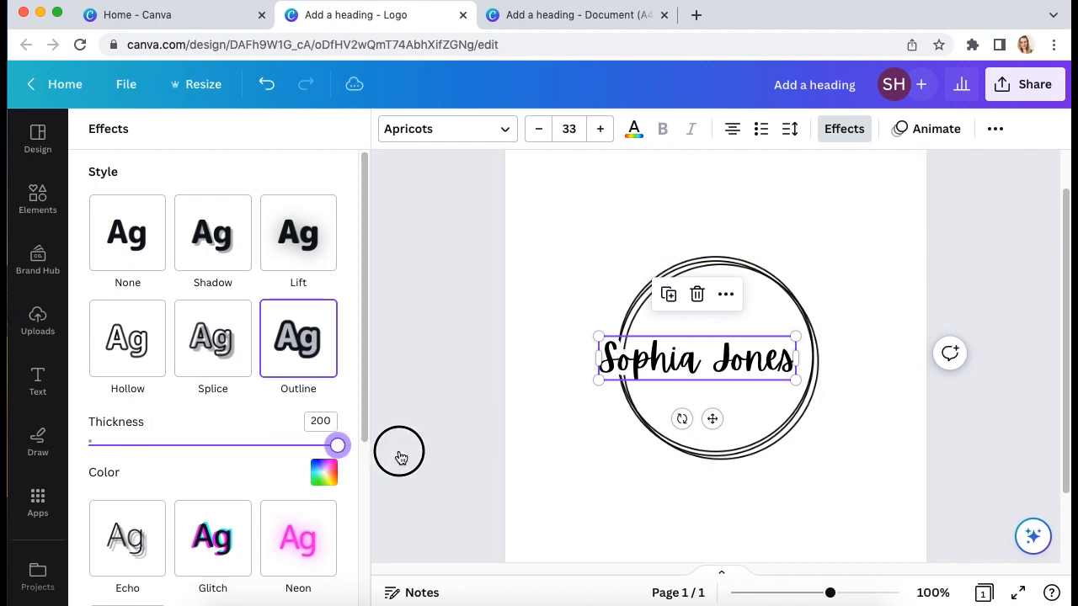
{"action": "left_click", "coordinate": [594, 510]}
Centre the name inside the ring and shrink the circle frame slightly from its corners
{"action": "left_click_drag", "start_coordinate": [539, 366], "coordinate": [558, 368]}
{"action": "left_click", "coordinate": [606, 444]}
{"action": "left_click_drag", "start_coordinate": [659, 452], "coordinate": [662, 453]}
{"action": "left_click_drag", "start_coordinate": [658, 452], "coordinate": [658, 452]}
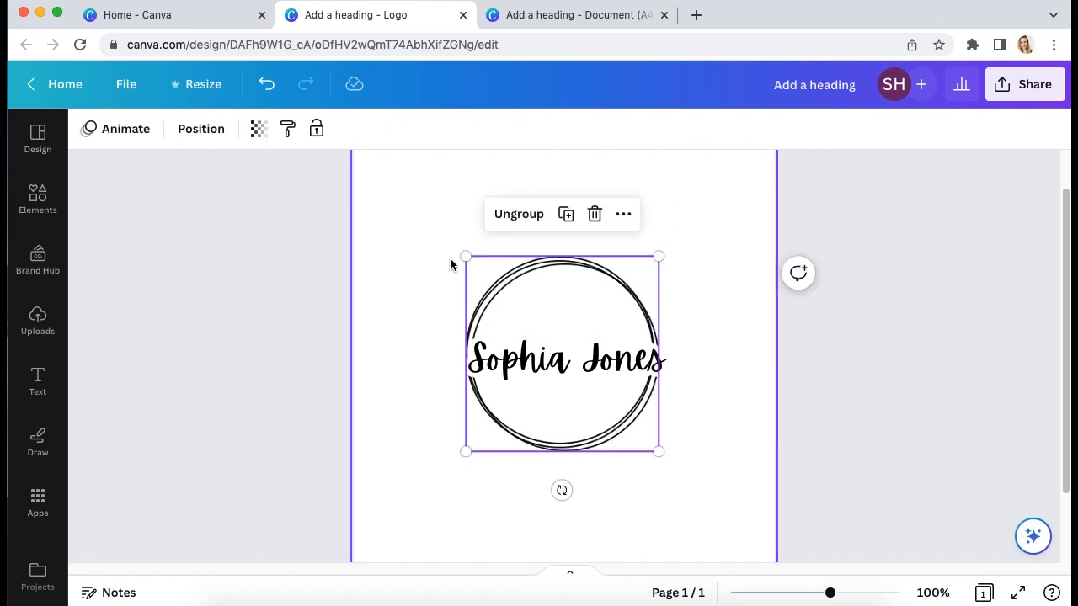
{"action": "left_click_drag", "start_coordinate": [466, 256], "coordinate": [473, 262]}
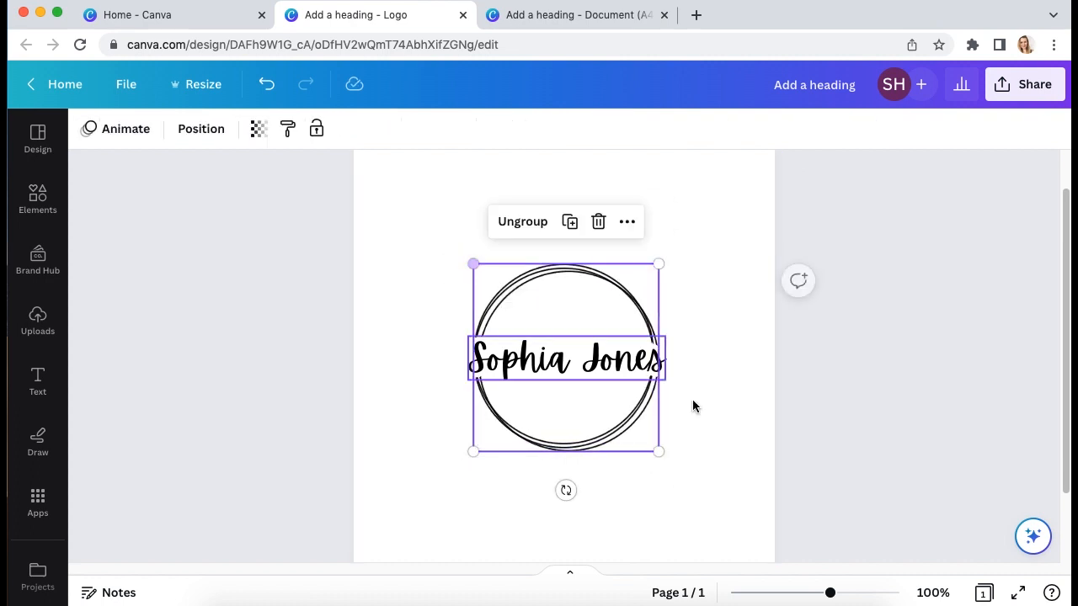
{"action": "left_click", "coordinate": [720, 429]}
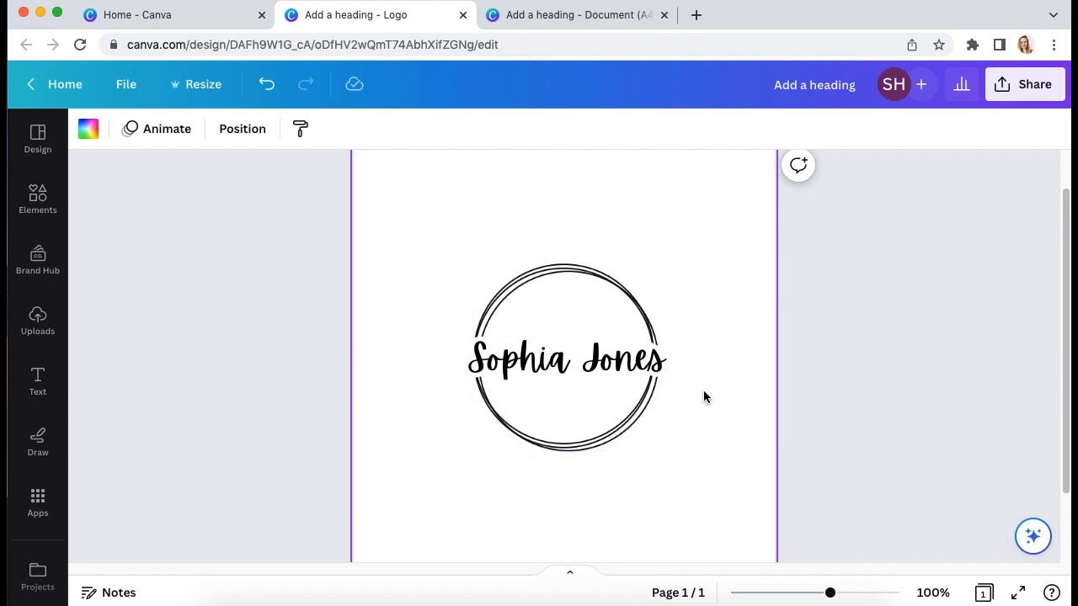
{"action": "left_click_drag", "start_coordinate": [690, 454], "coordinate": [224, 241]}
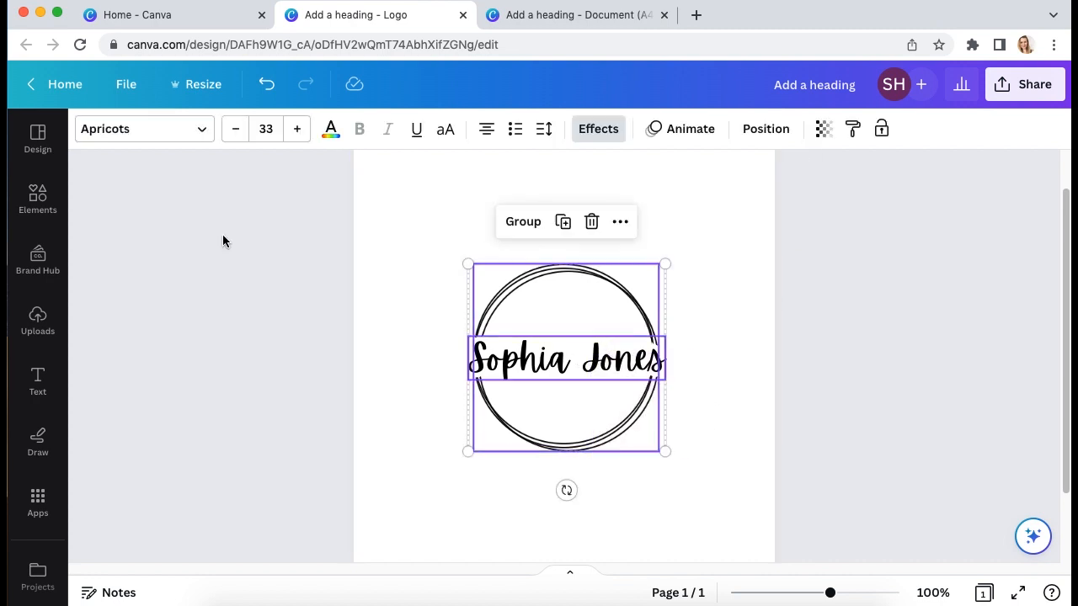
{"action": "left_click", "coordinate": [421, 254]}
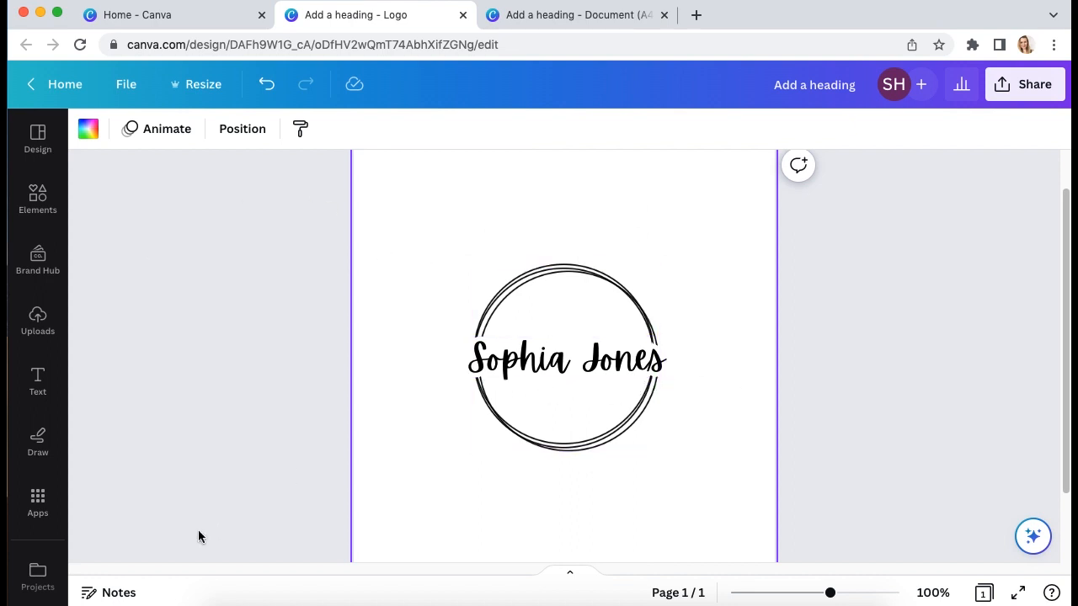
Add another heading text box and move it below the circle
{"action": "left_click", "coordinate": [42, 383]}
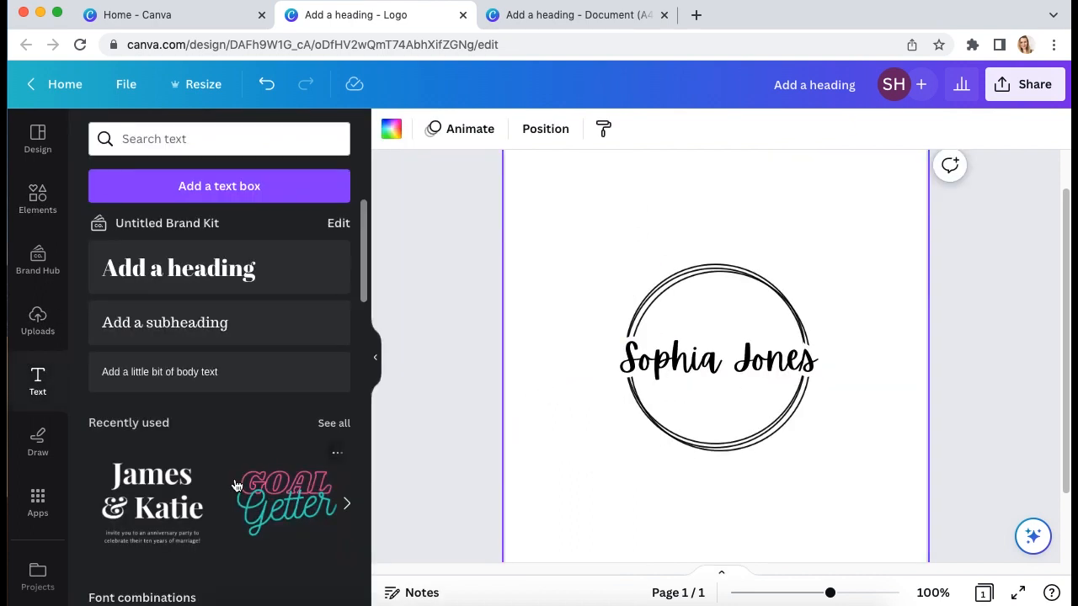
{"action": "left_click", "coordinate": [212, 270]}
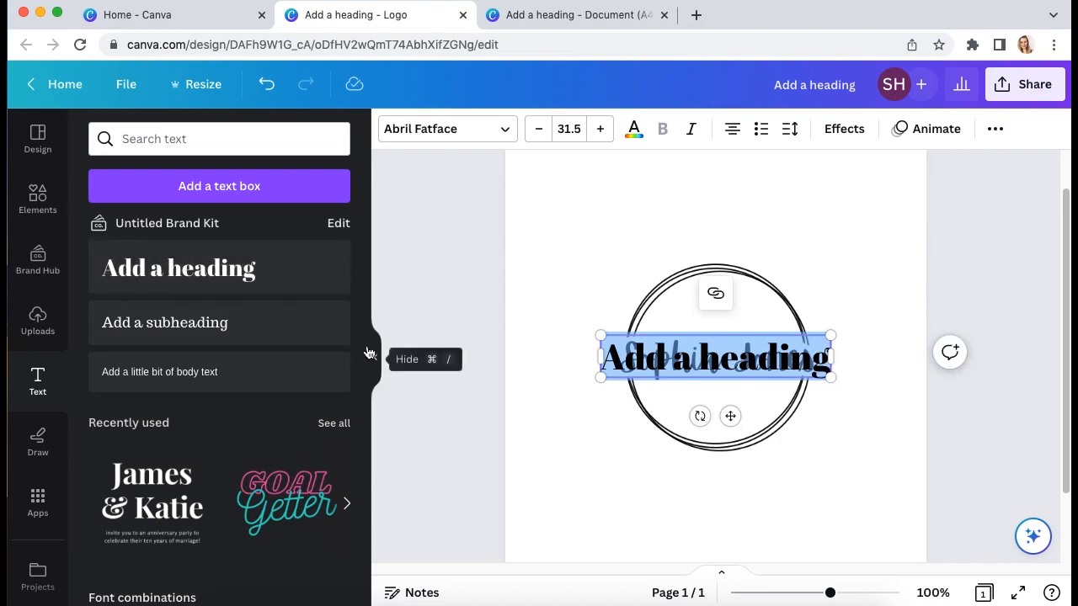
{"action": "left_click", "coordinate": [375, 357]}
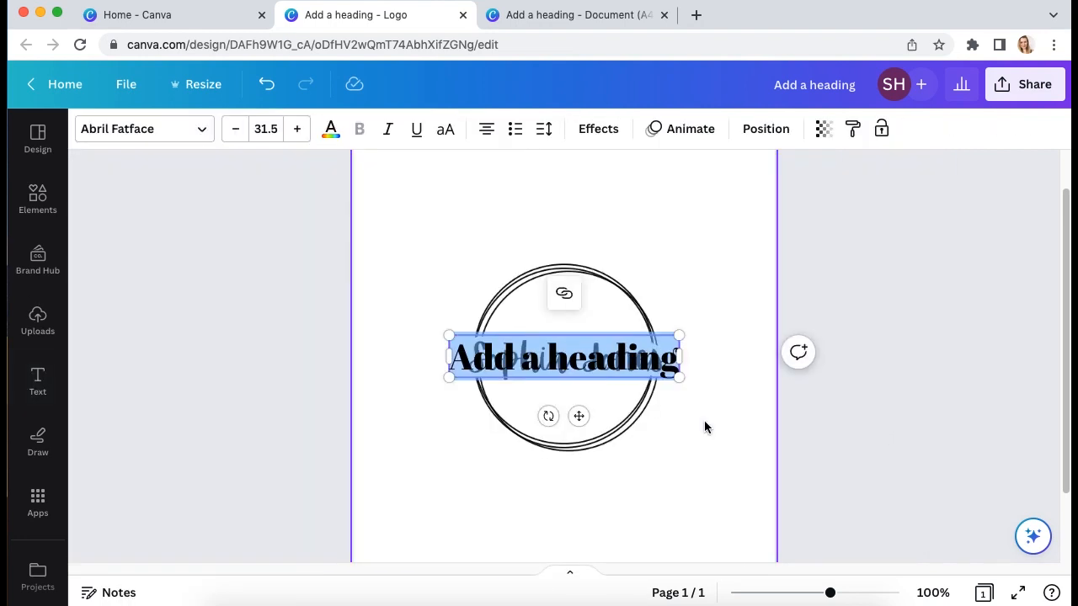
{"action": "left_click", "coordinate": [762, 464]}
{"action": "left_click_drag", "start_coordinate": [536, 372], "coordinate": [538, 489]}
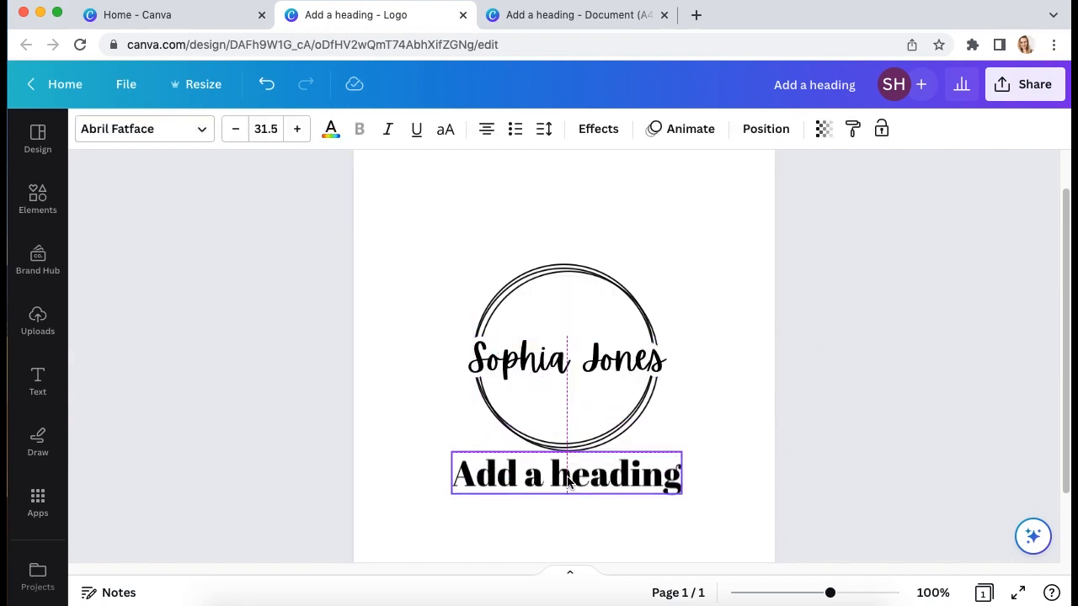
{"action": "left_click", "coordinate": [600, 497]}
Retype the new heading as 'Arts and crafts'
{"action": "left_click", "coordinate": [559, 474]}
{"action": "left_click", "coordinate": [573, 476]}
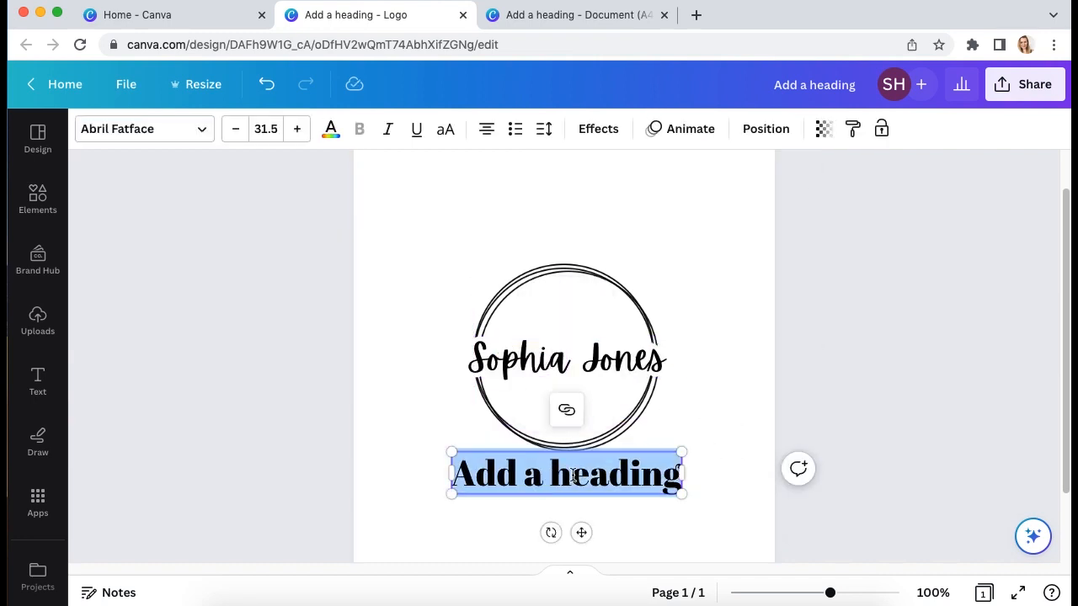
{"action": "type", "text": "Art"}
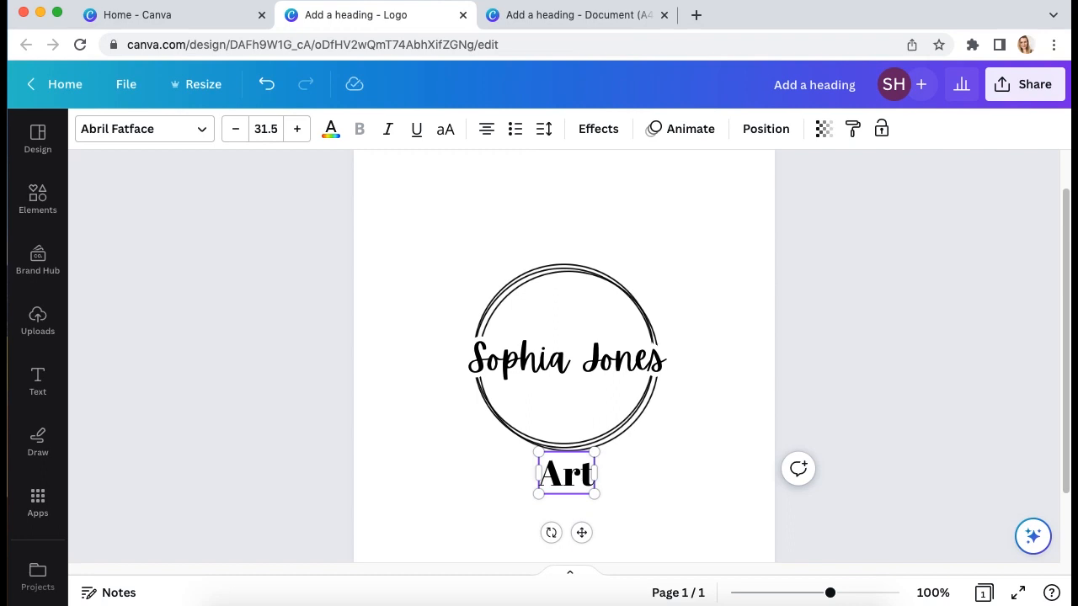
{"action": "type", "text": "s anf"}
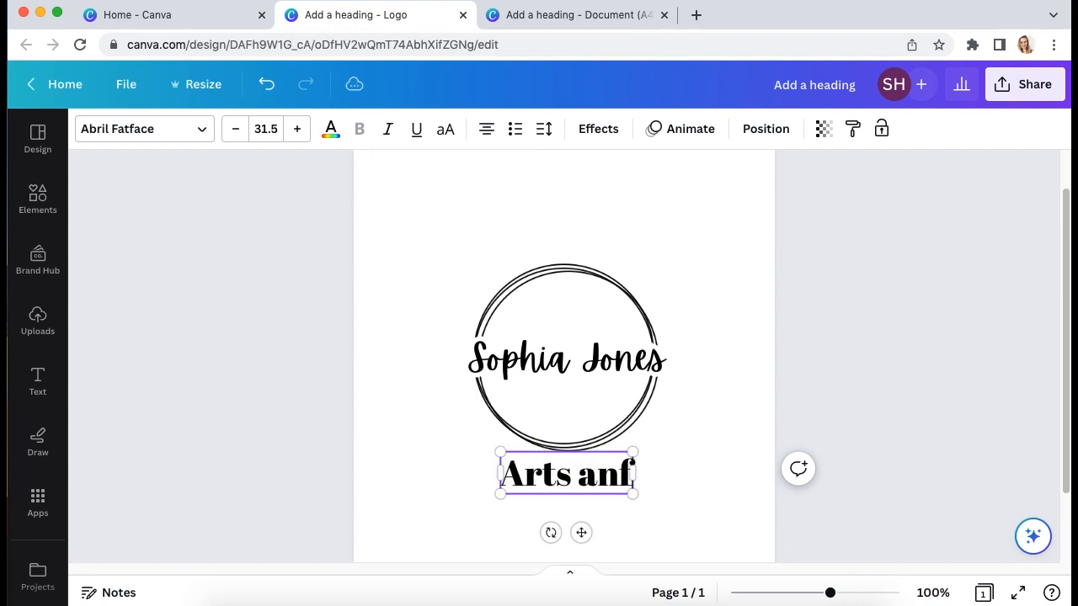
{"action": "key", "text": "BackSpace"}
{"action": "type", "text": "d crafts"}
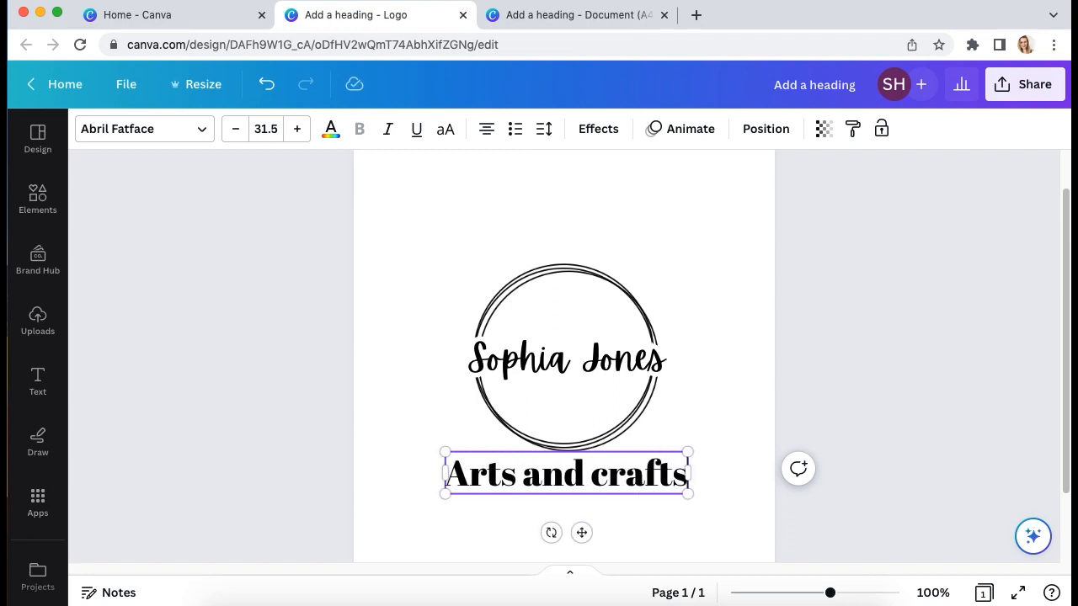
{"action": "left_click", "coordinate": [689, 378]}
Set the subtitle's font size to 12 and drag it up inside the circle
{"action": "left_click", "coordinate": [657, 486]}
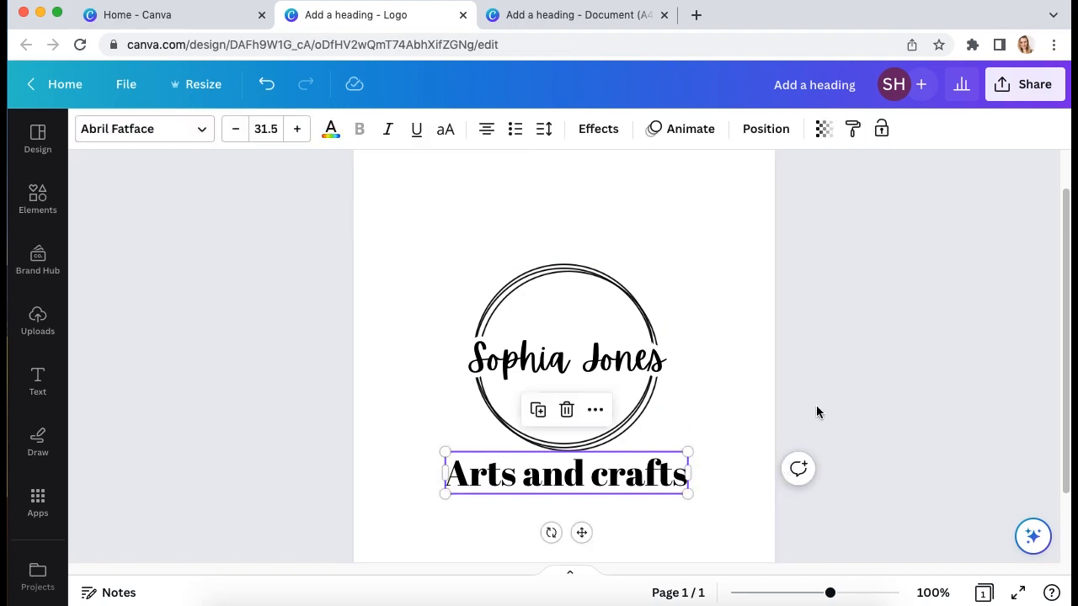
{"action": "left_click", "coordinate": [265, 129]}
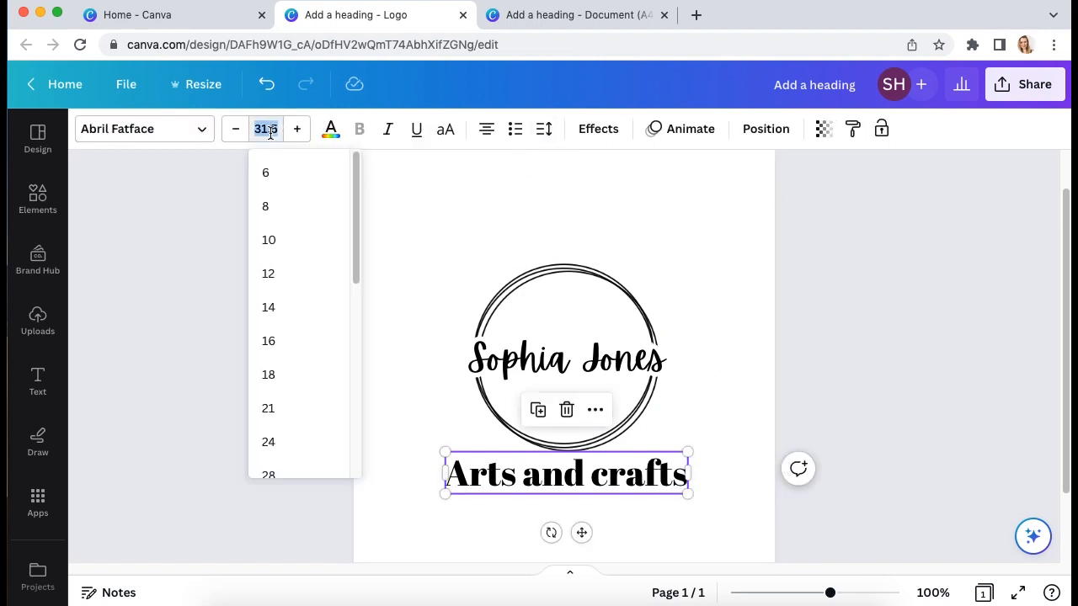
{"action": "type", "text": "12"}
{"action": "key", "text": "Return"}
{"action": "left_click", "coordinate": [633, 463]}
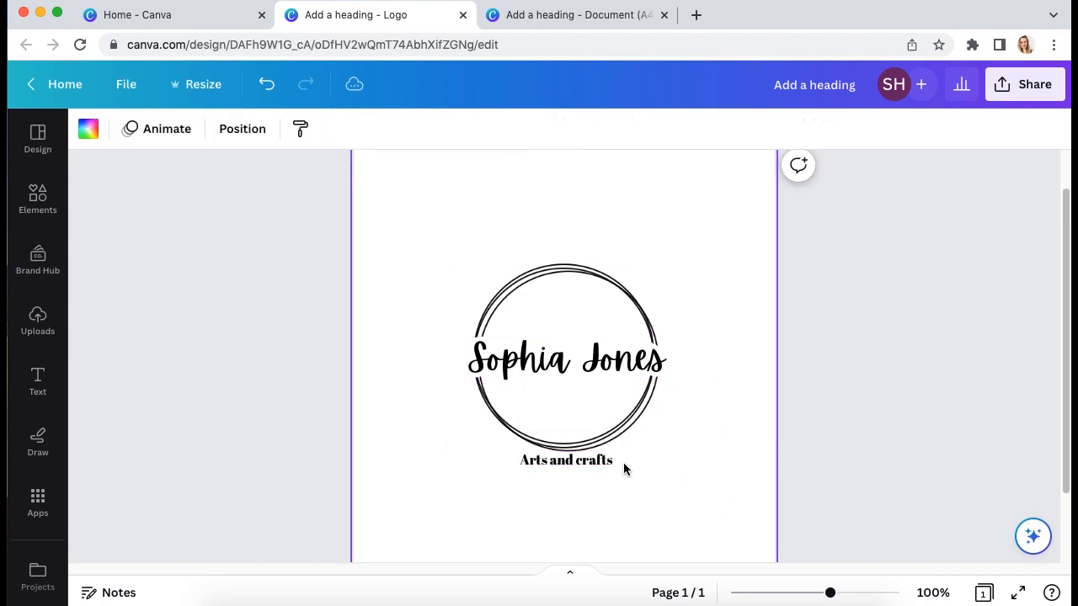
{"action": "left_click_drag", "start_coordinate": [601, 468], "coordinate": [584, 410]}
{"action": "left_click", "coordinate": [657, 451]}
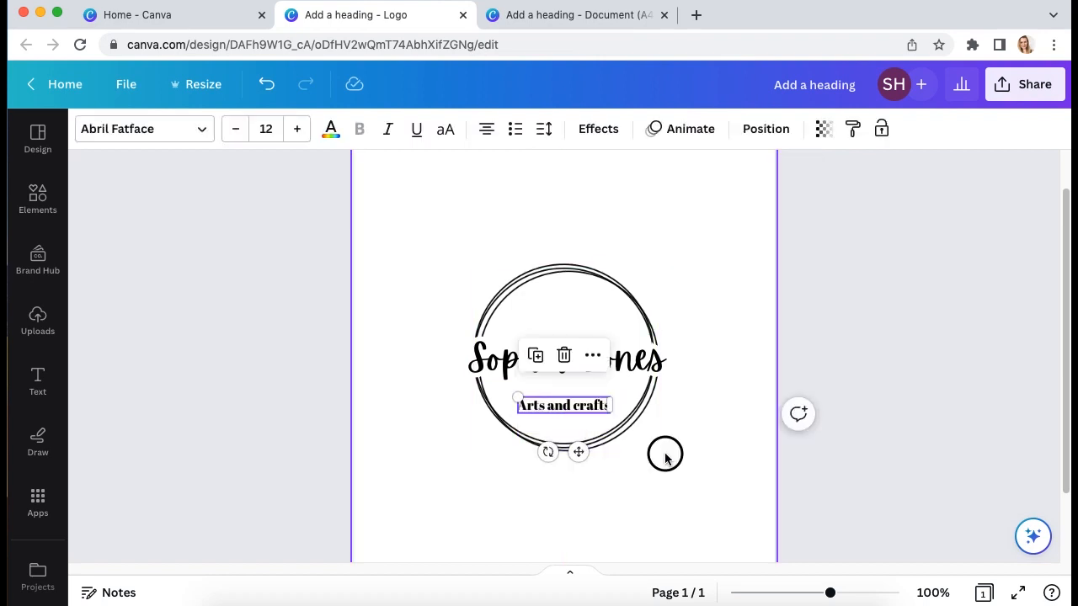
{"action": "left_click", "coordinate": [551, 414]}
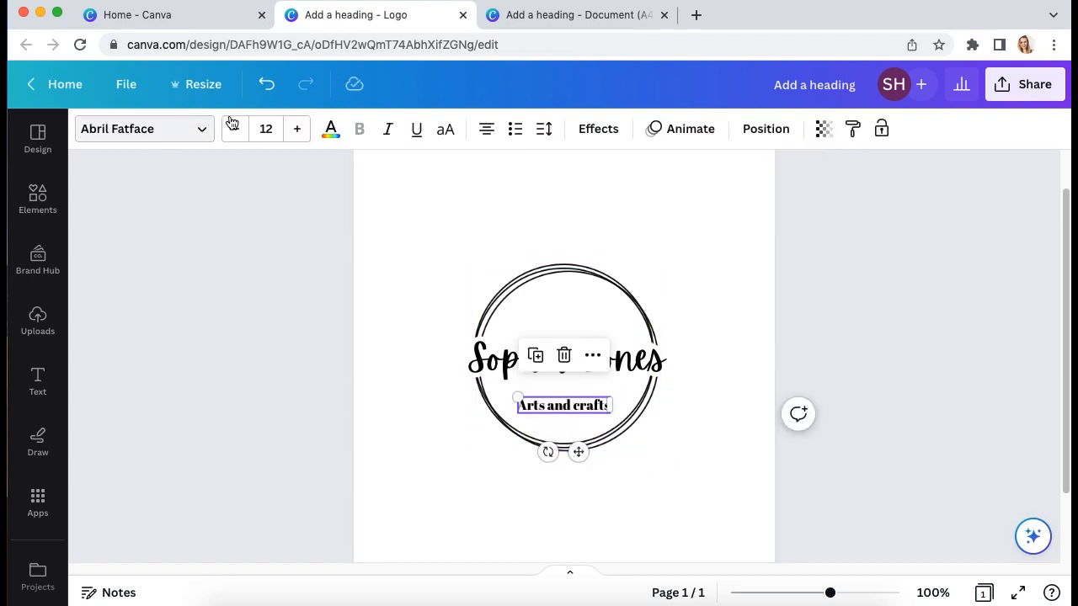
Nudge the 'Arts and crafts' subtitle up slightly within the circle
{"action": "left_click", "coordinate": [284, 312]}
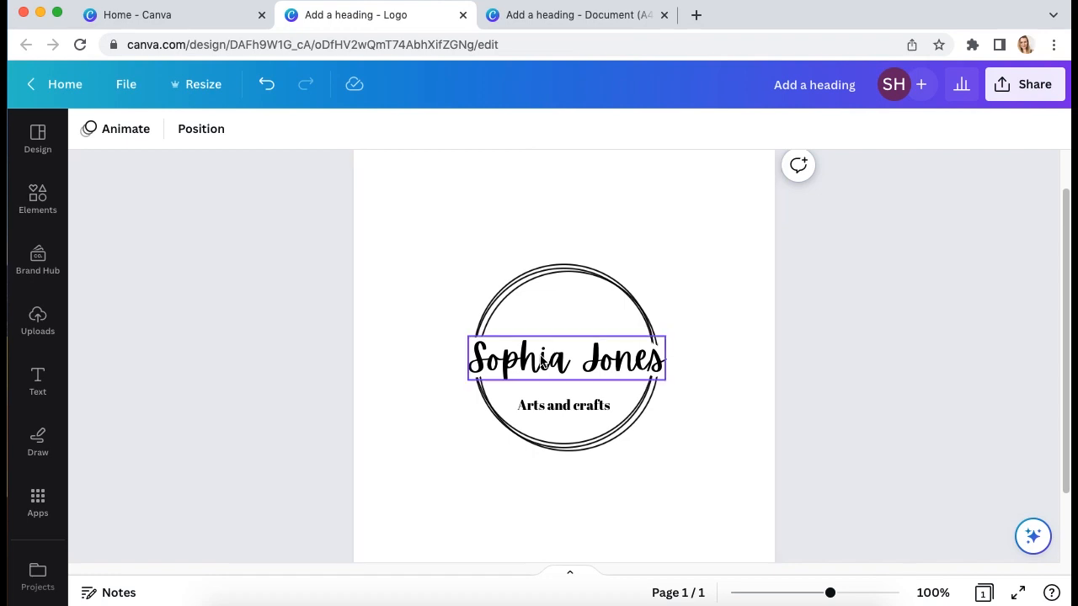
{"action": "left_click", "coordinate": [585, 414]}
{"action": "left_click_drag", "start_coordinate": [584, 414], "coordinate": [583, 399]}
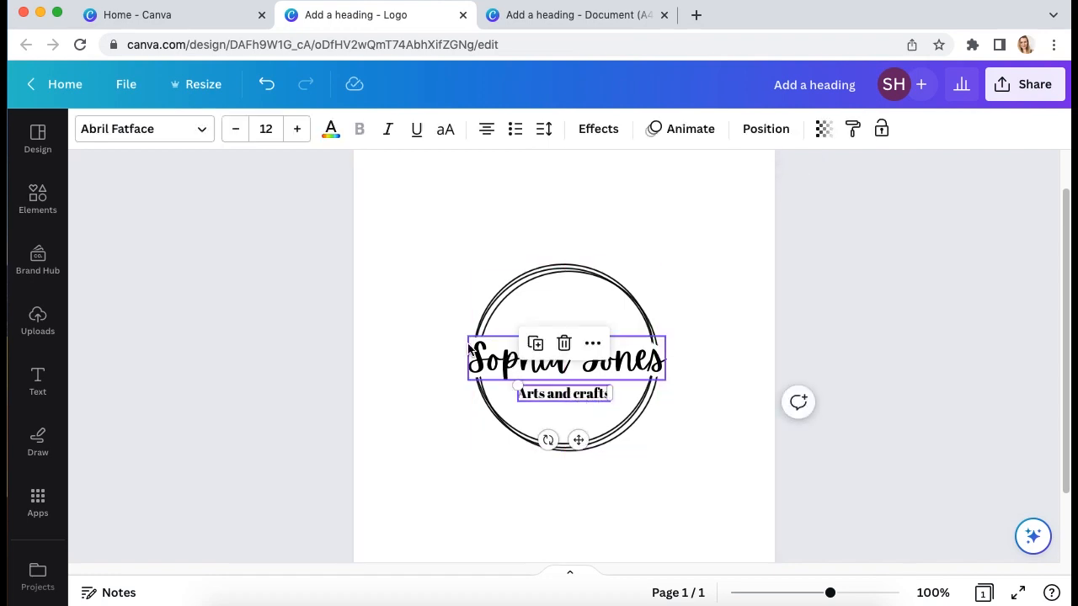
{"action": "left_click", "coordinate": [711, 421]}
{"action": "left_click", "coordinate": [578, 401]}
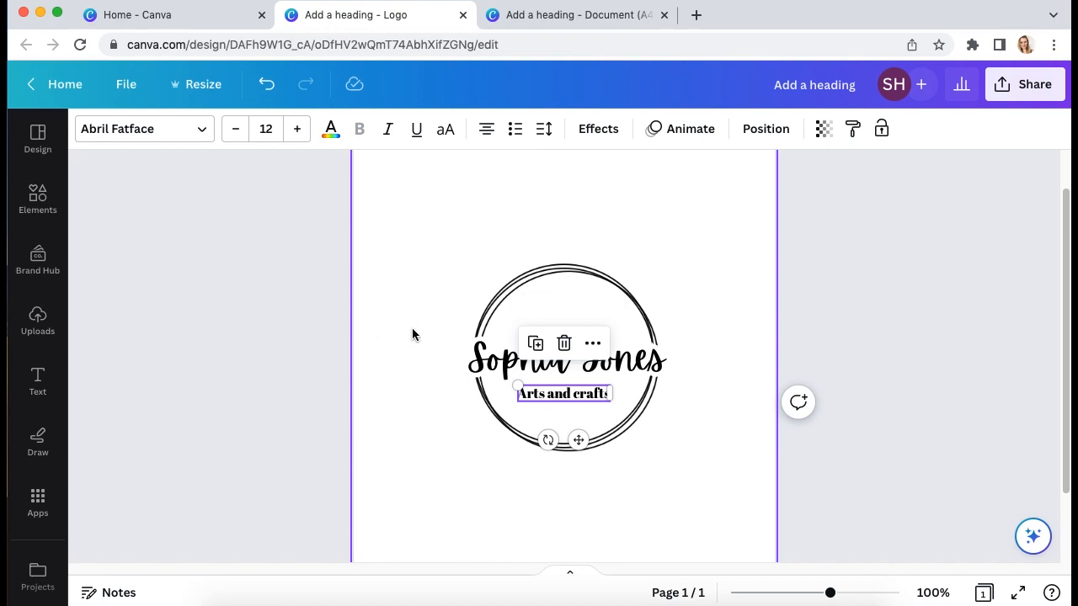
{"action": "left_click", "coordinate": [644, 462]}
{"action": "left_click", "coordinate": [576, 393]}
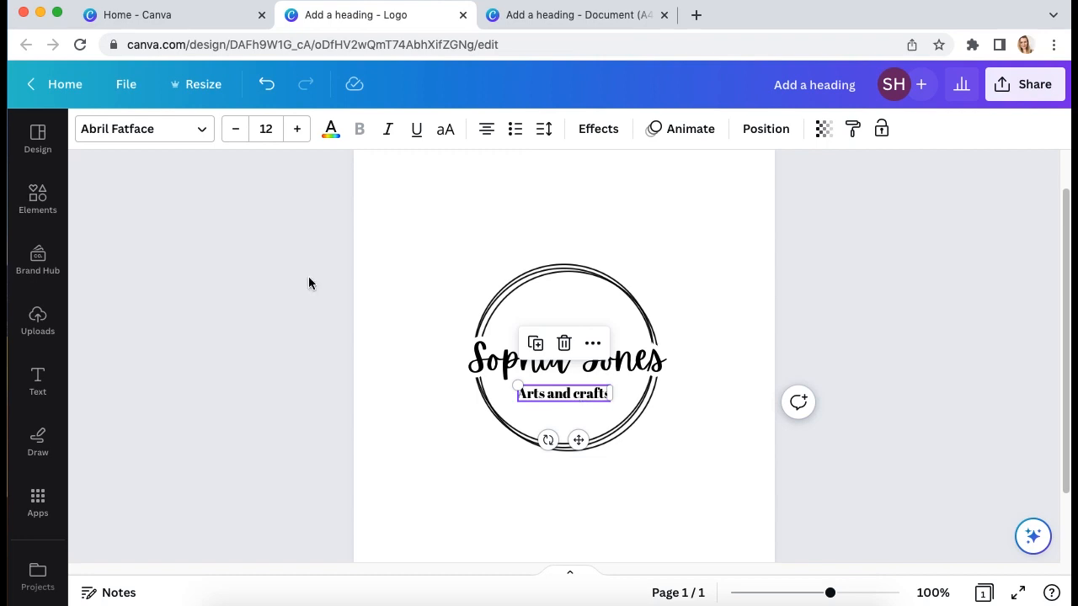
Open the subtitle's font list, clear the Handwriting search and filter to the Serif category
{"action": "left_click", "coordinate": [159, 128]}
{"action": "left_click", "coordinate": [333, 185]}
{"action": "left_click", "coordinate": [337, 228]}
{"action": "left_click", "coordinate": [338, 228]}
{"action": "left_click", "coordinate": [118, 228]}
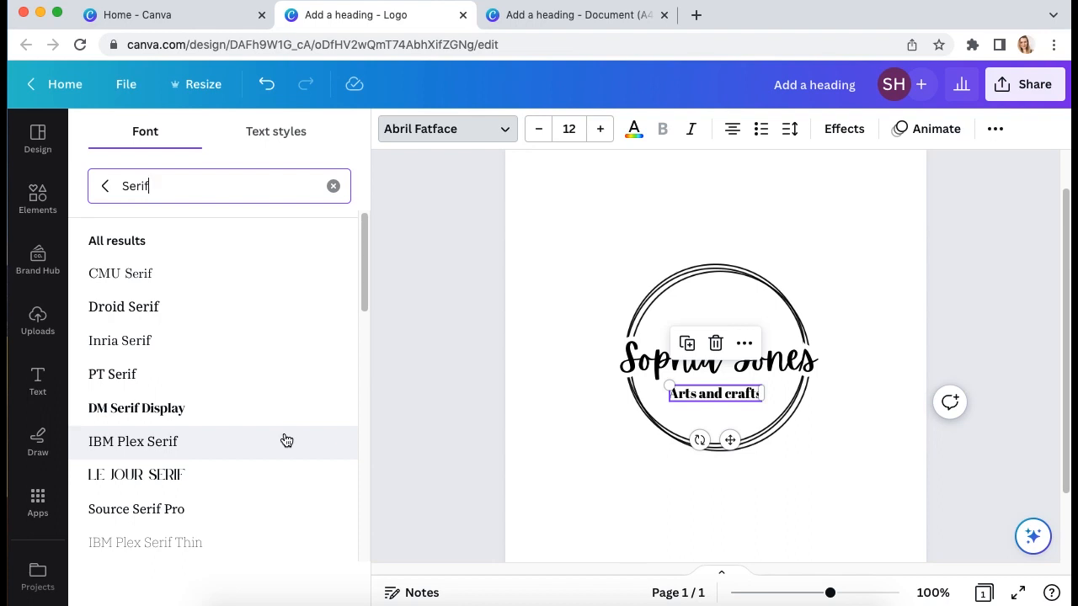
Browse the font list, search 'monter' and try the Display category for the subtitle
{"action": "left_click_drag", "start_coordinate": [364, 255], "coordinate": [355, 486]}
{"action": "left_click_drag", "start_coordinate": [365, 354], "coordinate": [356, 383]}
{"action": "left_click", "coordinate": [334, 187]}
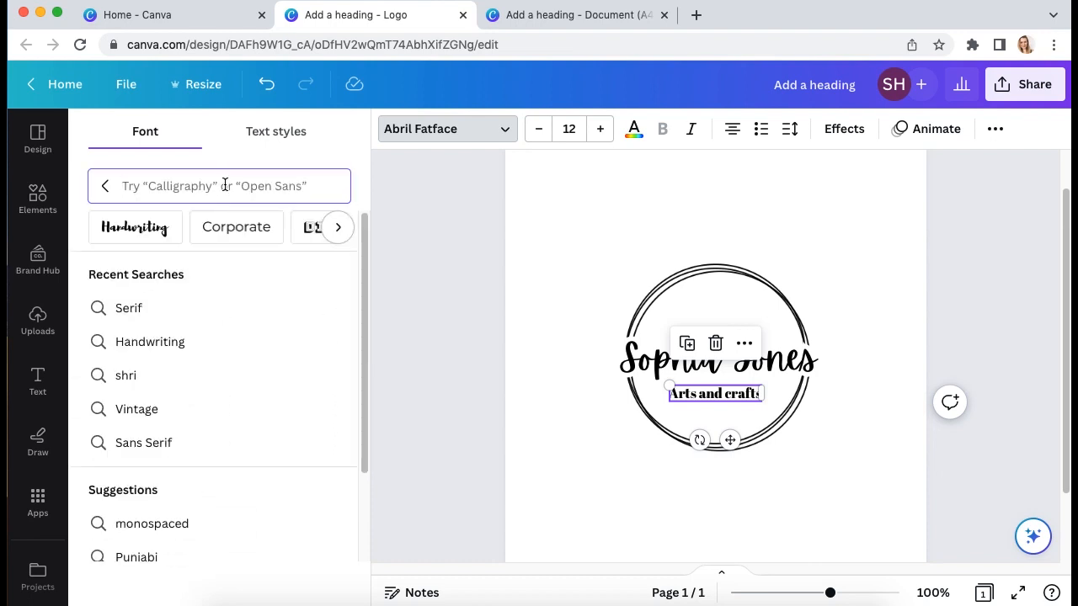
{"action": "type", "text": "mont"}
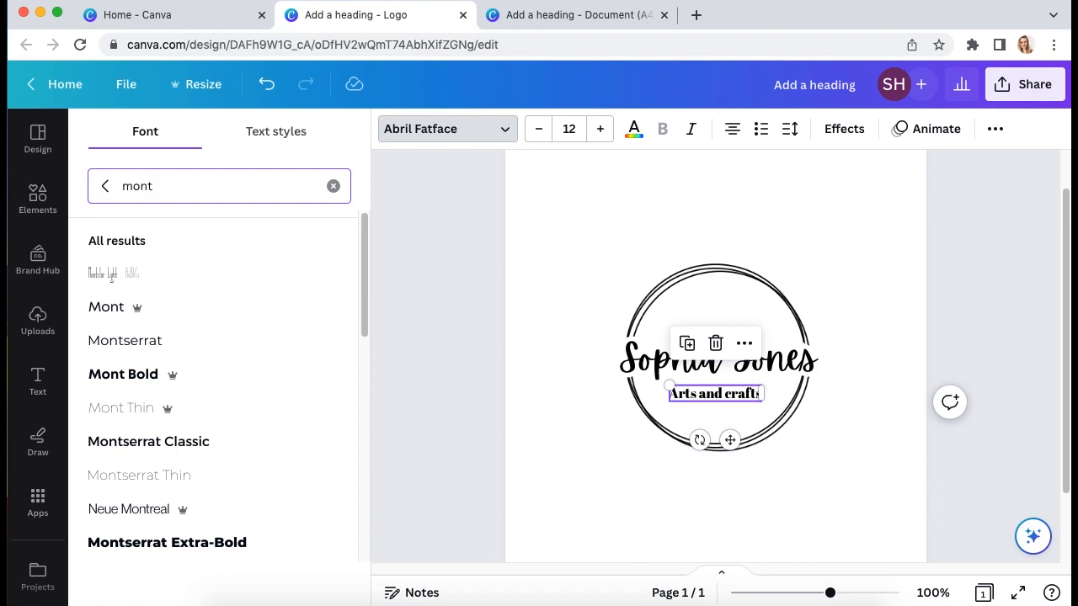
{"action": "type", "text": "er"}
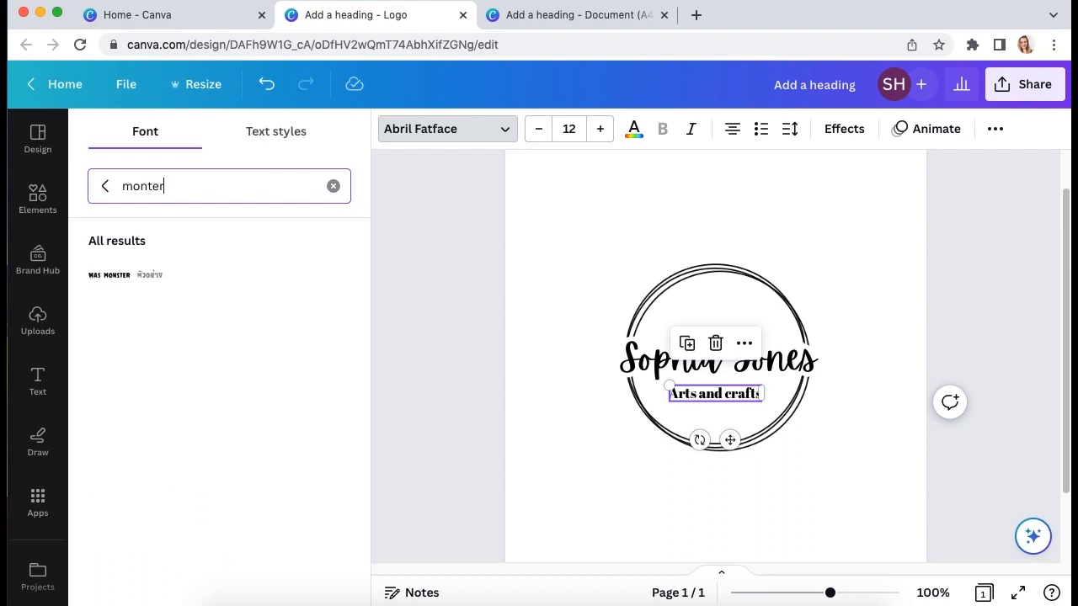
{"action": "left_click", "coordinate": [334, 186]}
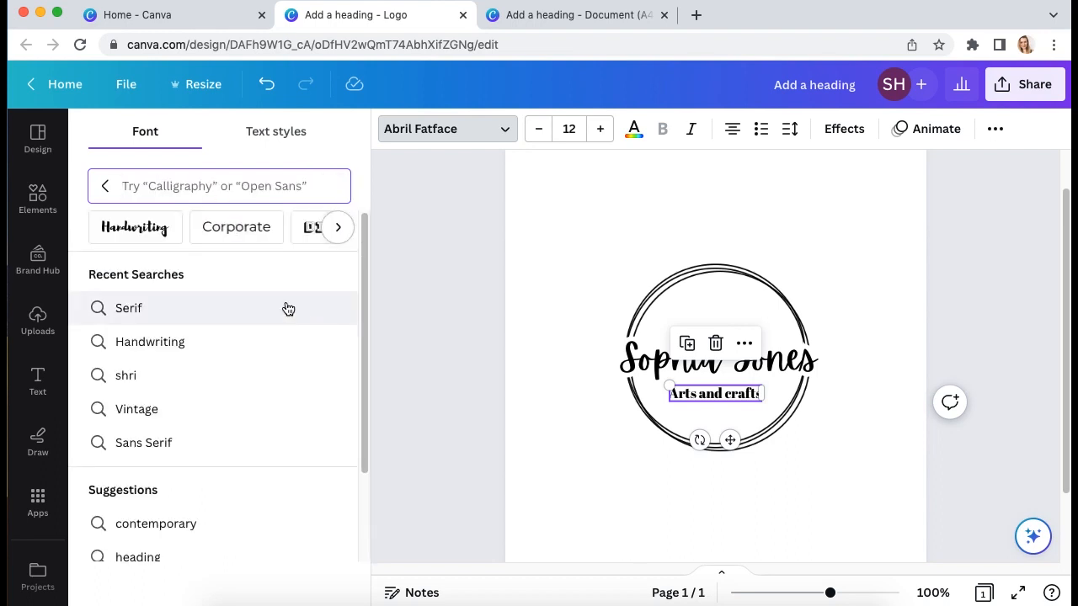
{"action": "left_click", "coordinate": [328, 235]}
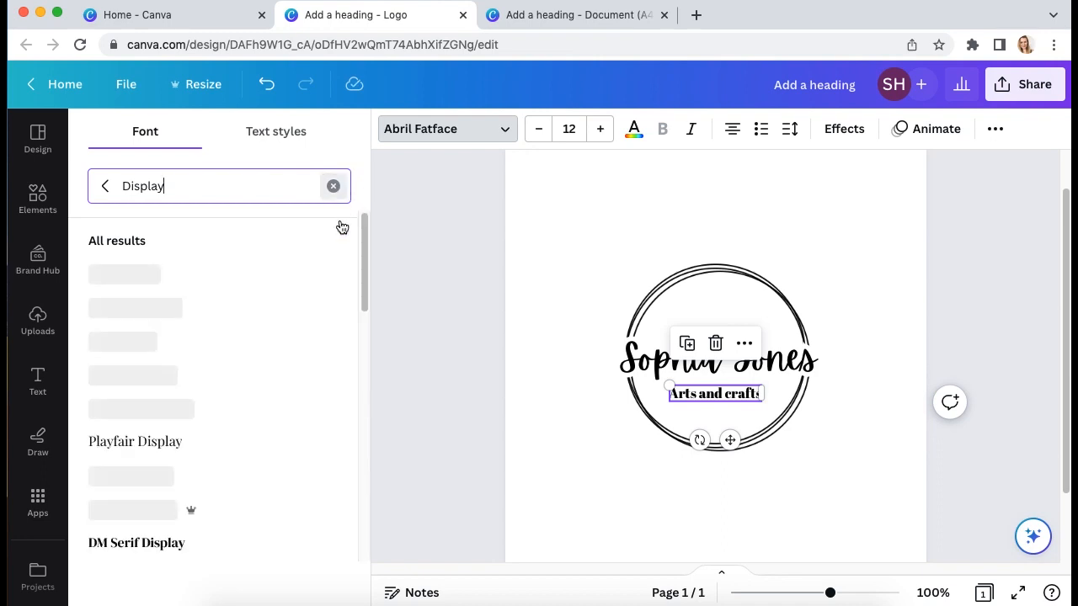
{"action": "left_click", "coordinate": [334, 186]}
Filter to Serif fonts and apply Monterchi Serif to the 'Arts and crafts' subtitle
{"action": "left_click", "coordinate": [335, 239]}
{"action": "left_click", "coordinate": [337, 236]}
{"action": "left_click", "coordinate": [337, 236]}
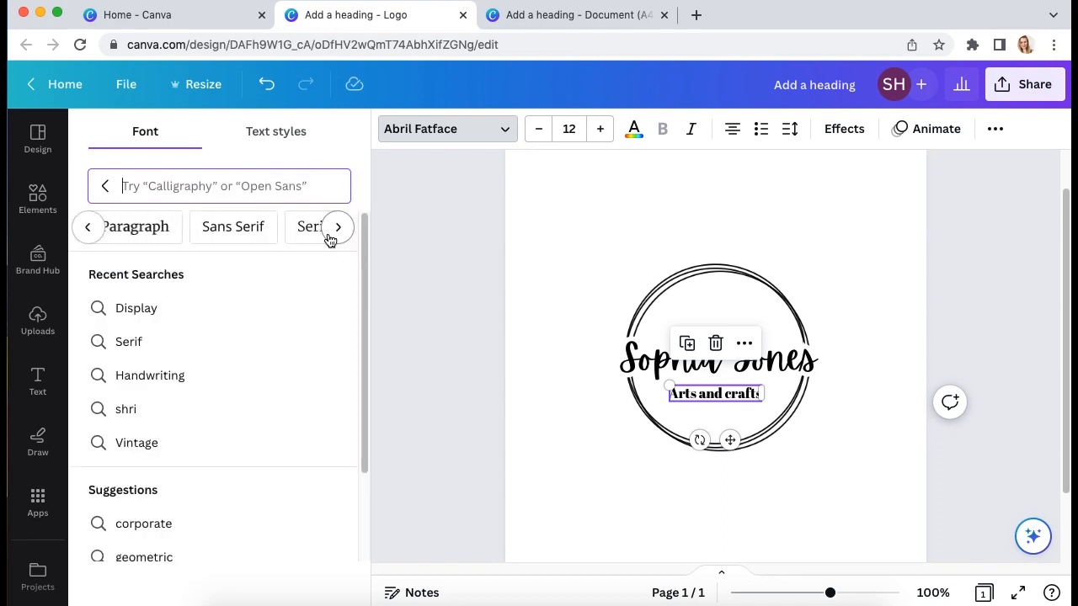
{"action": "left_click", "coordinate": [318, 233]}
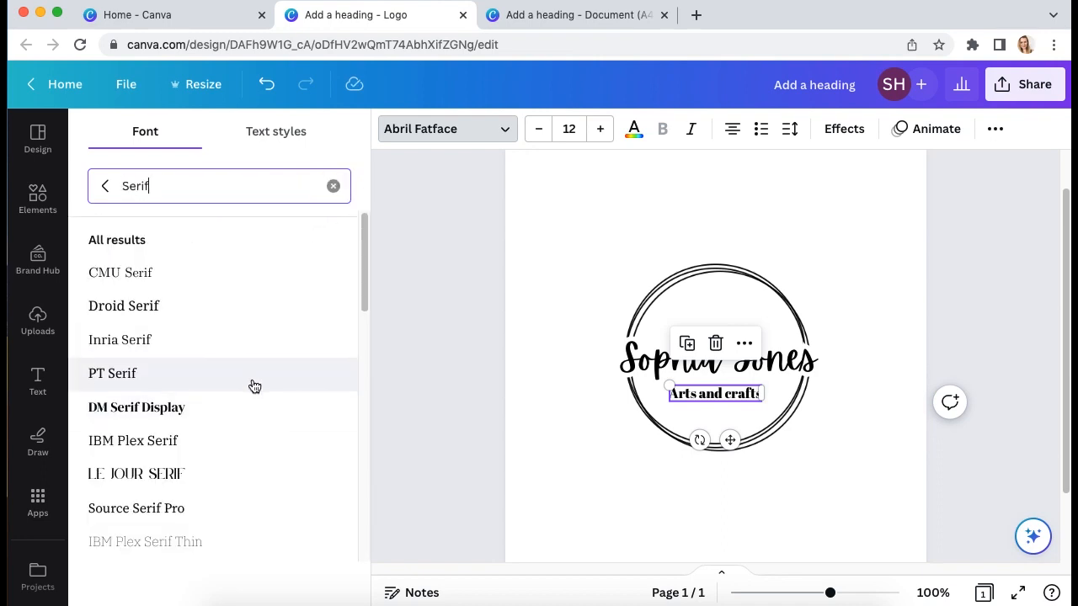
{"action": "scroll", "coordinate": [255, 387], "scroll_direction": "down", "scroll_amount": 6}
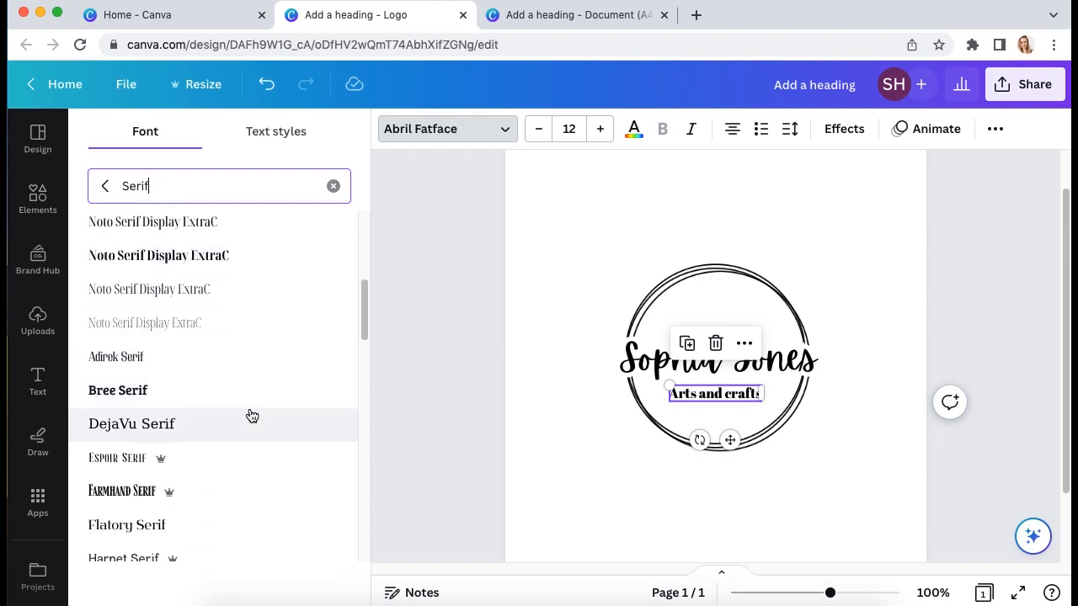
{"action": "scroll", "coordinate": [251, 415], "scroll_direction": "down", "scroll_amount": 3}
{"action": "left_click", "coordinate": [172, 341]}
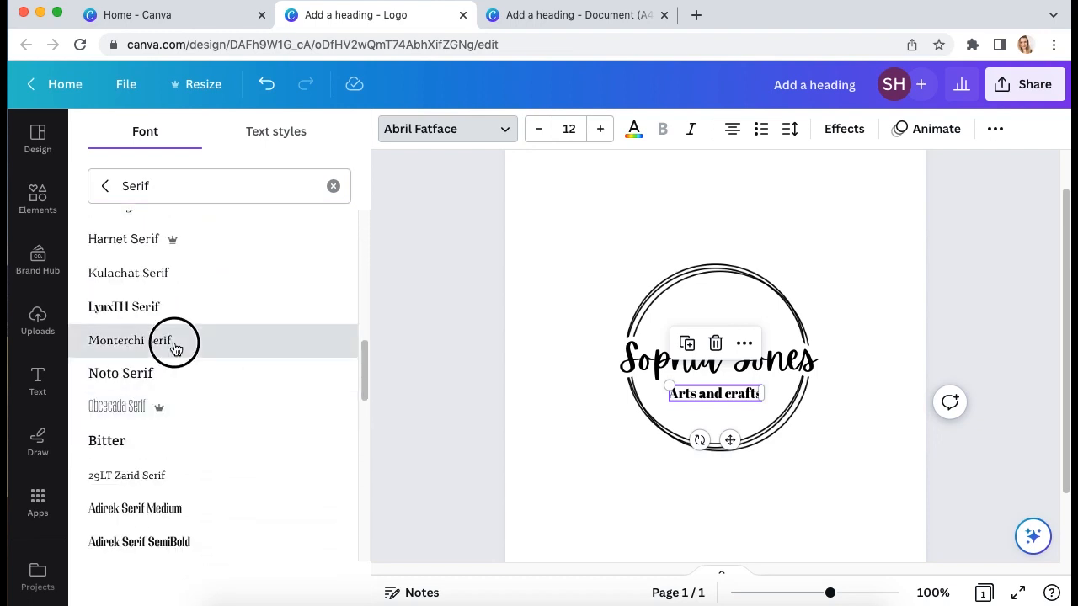
{"action": "left_click", "coordinate": [822, 466]}
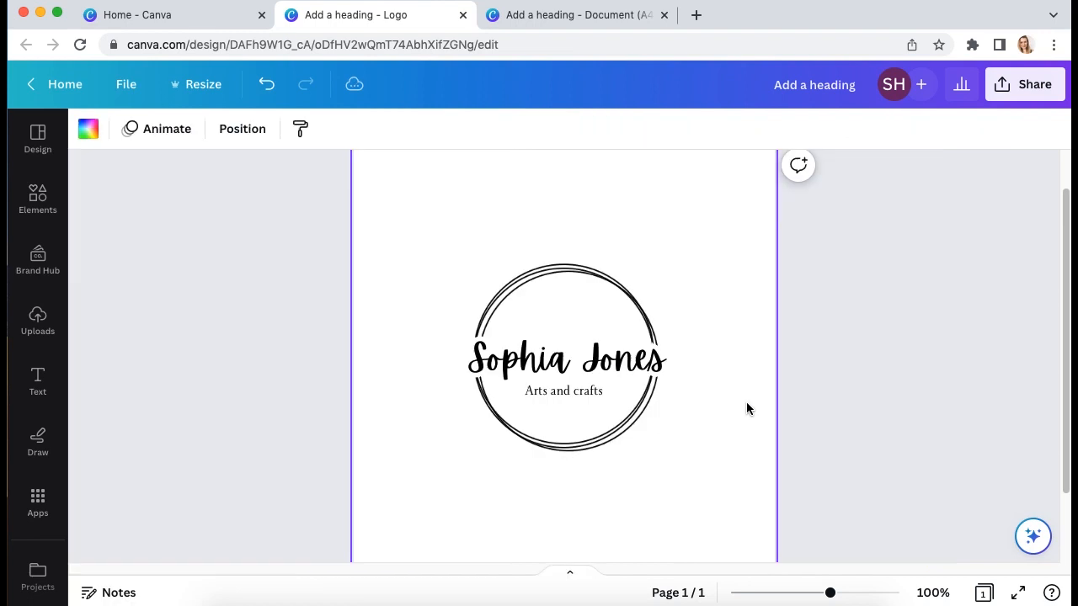
{"action": "left_click", "coordinate": [588, 394]}
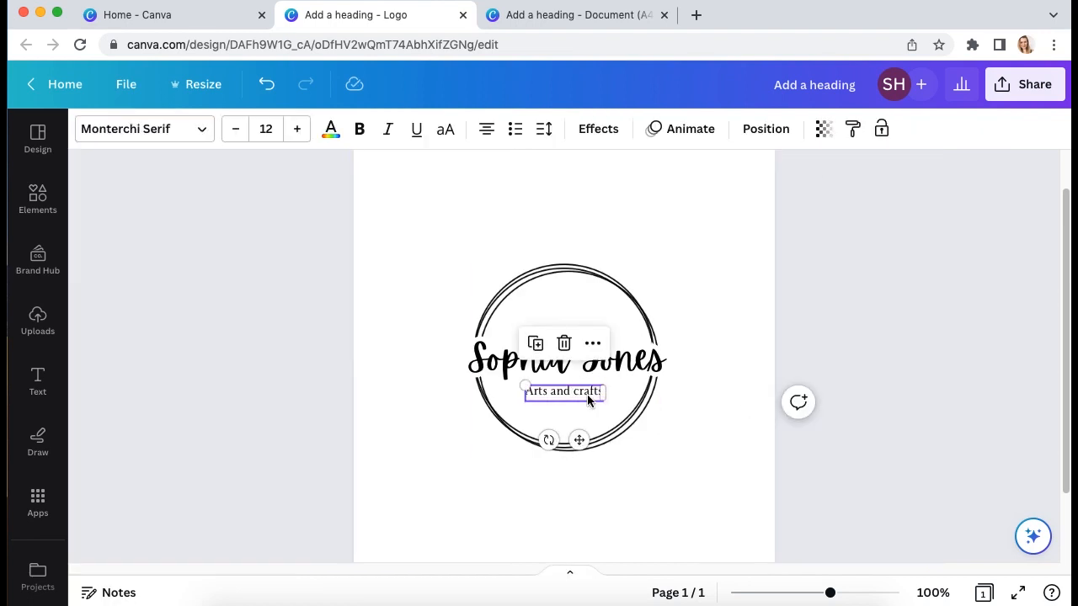
Make the subtitle uppercase and set its font size to 12
{"action": "left_click", "coordinate": [270, 129]}
{"action": "type", "text": "15"}
{"action": "key", "text": "Return"}
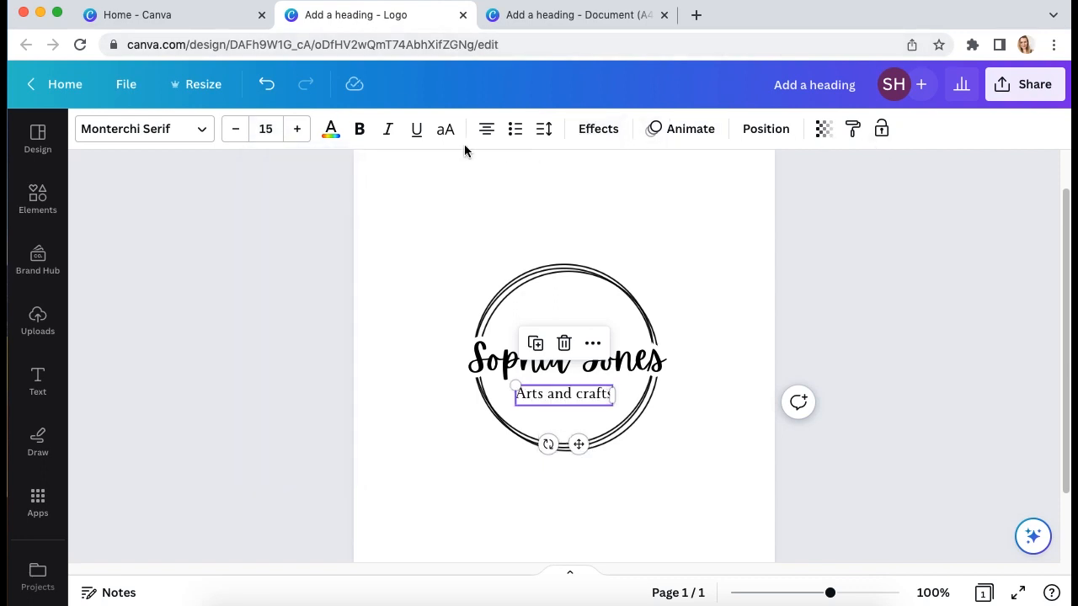
{"action": "left_click", "coordinate": [446, 131]}
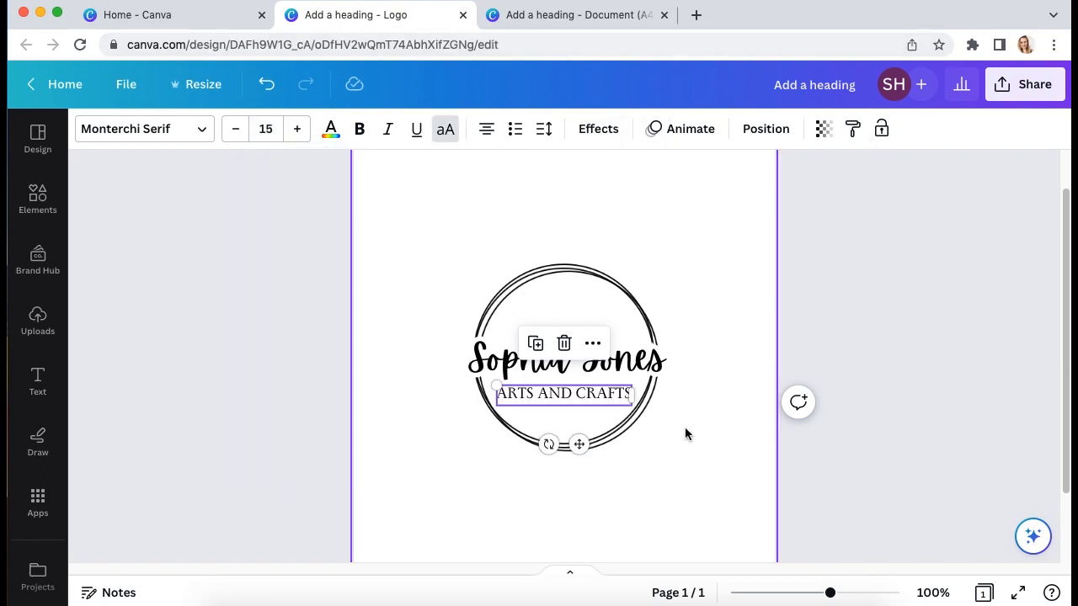
{"action": "left_click", "coordinate": [266, 127]}
{"action": "key", "text": "BackSpace"}
{"action": "type", "text": "12"}
{"action": "key", "text": "Return"}
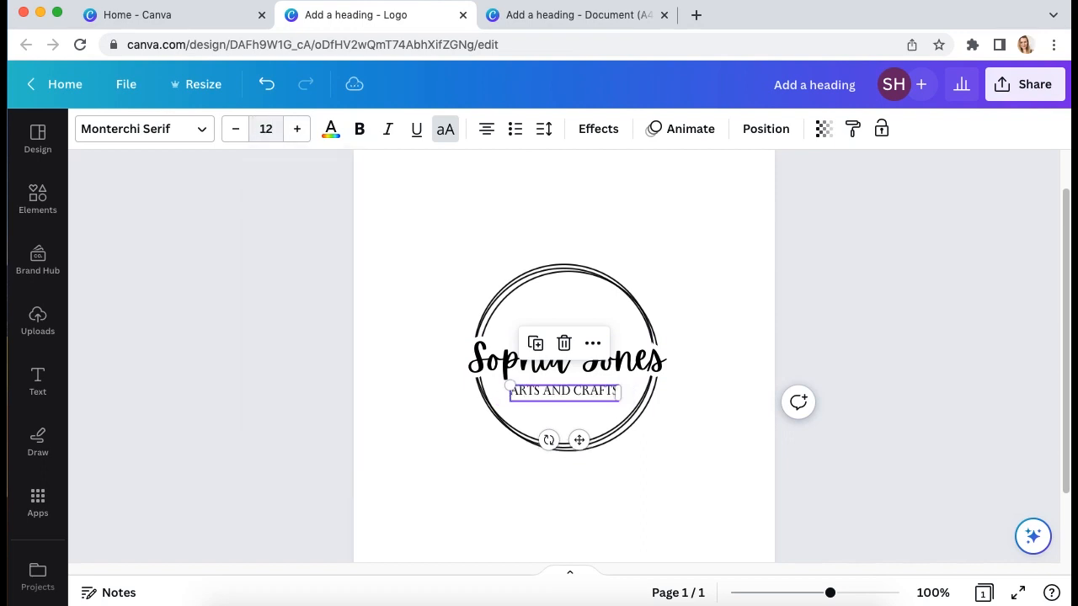
Give the subtitle letter spacing 300 and make it bold
{"action": "left_click", "coordinate": [545, 132]}
{"action": "left_click", "coordinate": [731, 180]}
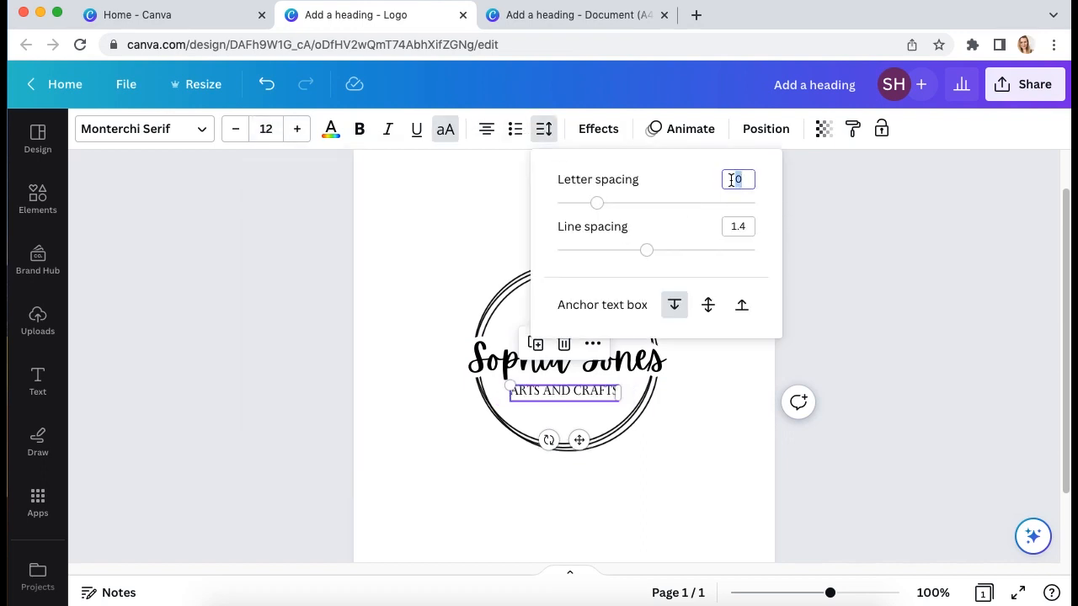
{"action": "type", "text": "300"}
{"action": "key", "text": "Return"}
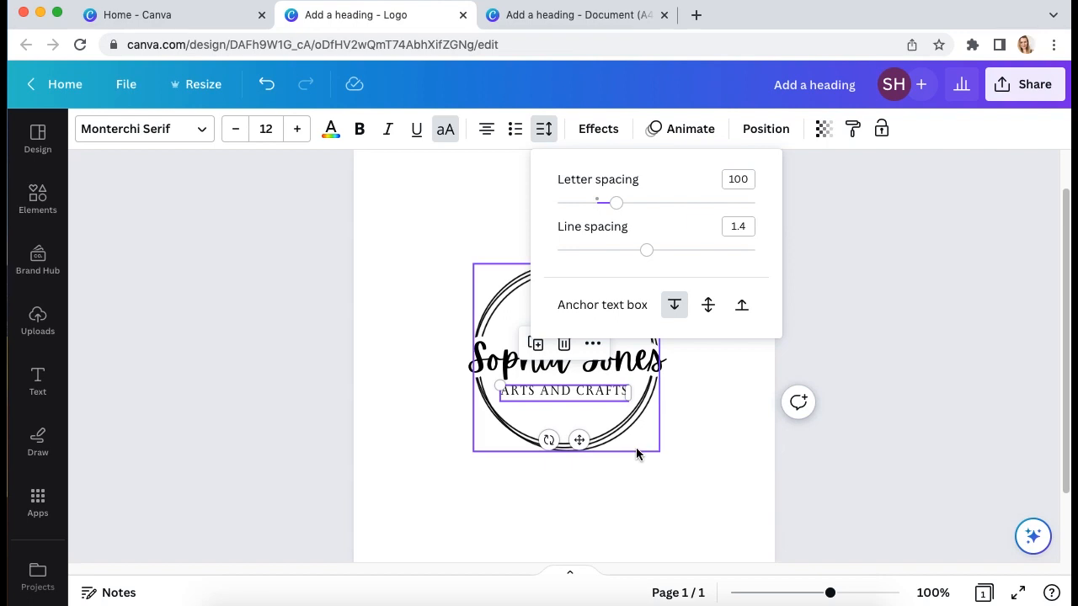
{"action": "left_click", "coordinate": [661, 463]}
{"action": "left_click", "coordinate": [582, 390]}
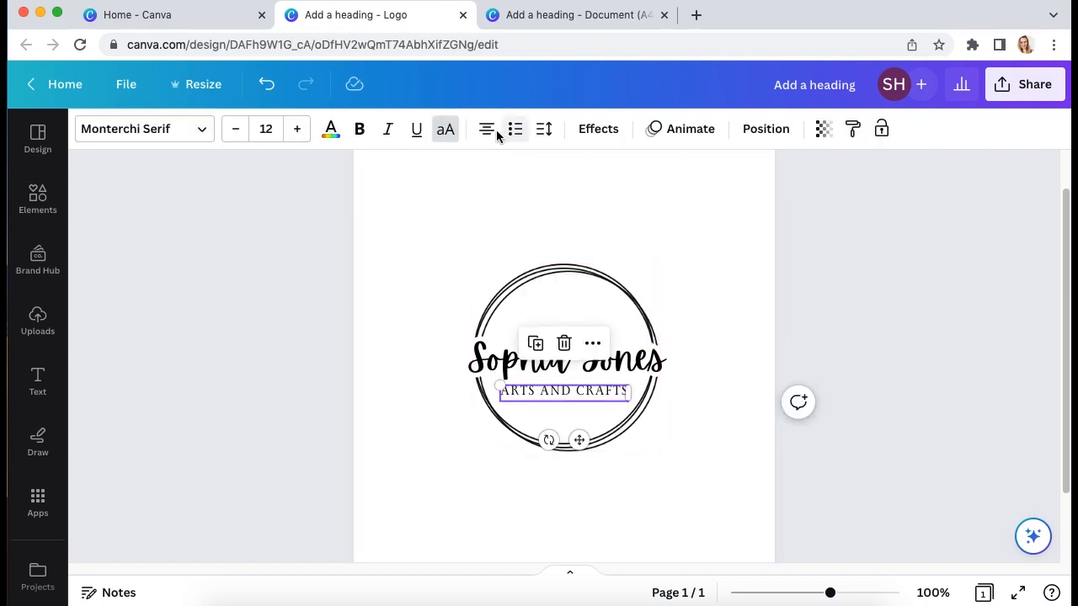
{"action": "left_click", "coordinate": [359, 130]}
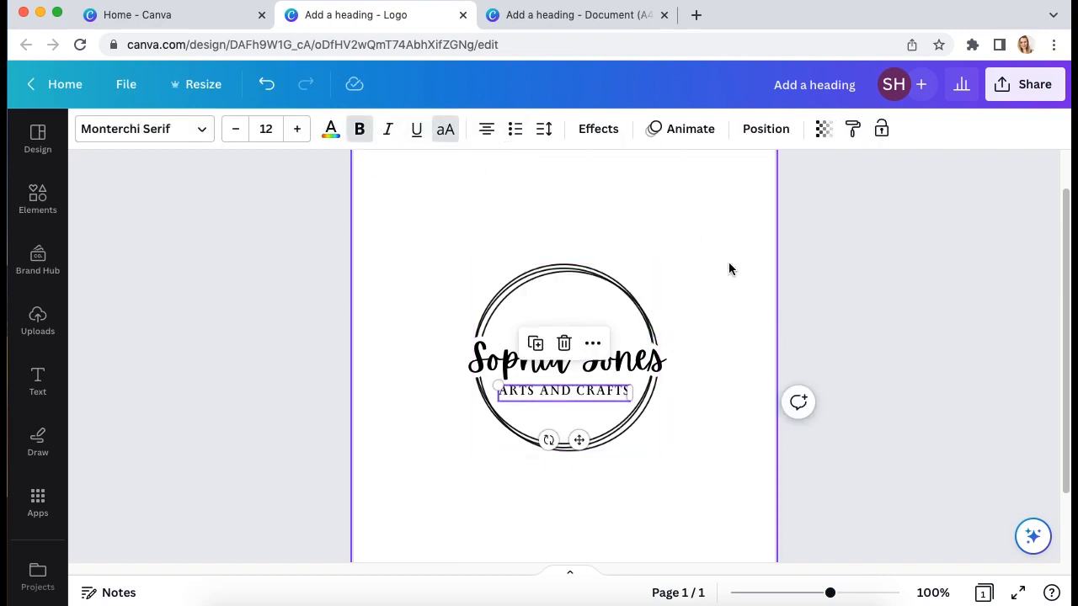
{"action": "left_click", "coordinate": [716, 471]}
Reposition the subtitle and centre the circle logo horizontally on the page
{"action": "left_click", "coordinate": [596, 390]}
{"action": "left_click_drag", "start_coordinate": [596, 391], "coordinate": [605, 362]}
{"action": "left_click", "coordinate": [630, 432]}
{"action": "left_click", "coordinate": [612, 439]}
{"action": "left_click_drag", "start_coordinate": [612, 439], "coordinate": [608, 433]}
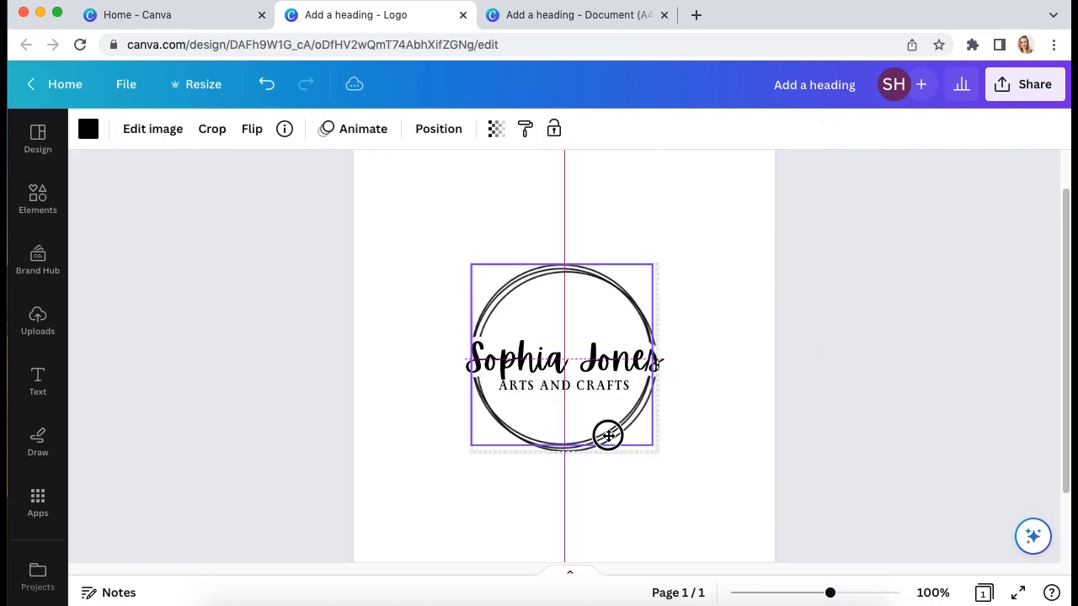
{"action": "left_click", "coordinate": [717, 480]}
Nudge the ARTS AND CRAFTS subtitle down and back up to centre it
{"action": "left_click", "coordinate": [600, 393]}
{"action": "left_click", "coordinate": [603, 363], "text": "shift"}
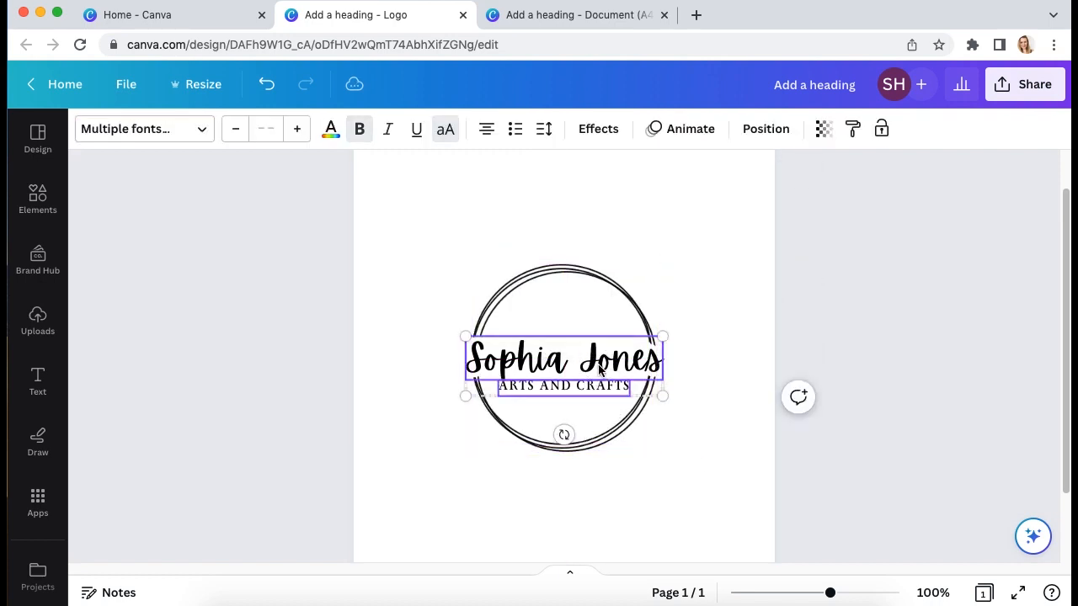
{"action": "left_click", "coordinate": [701, 449]}
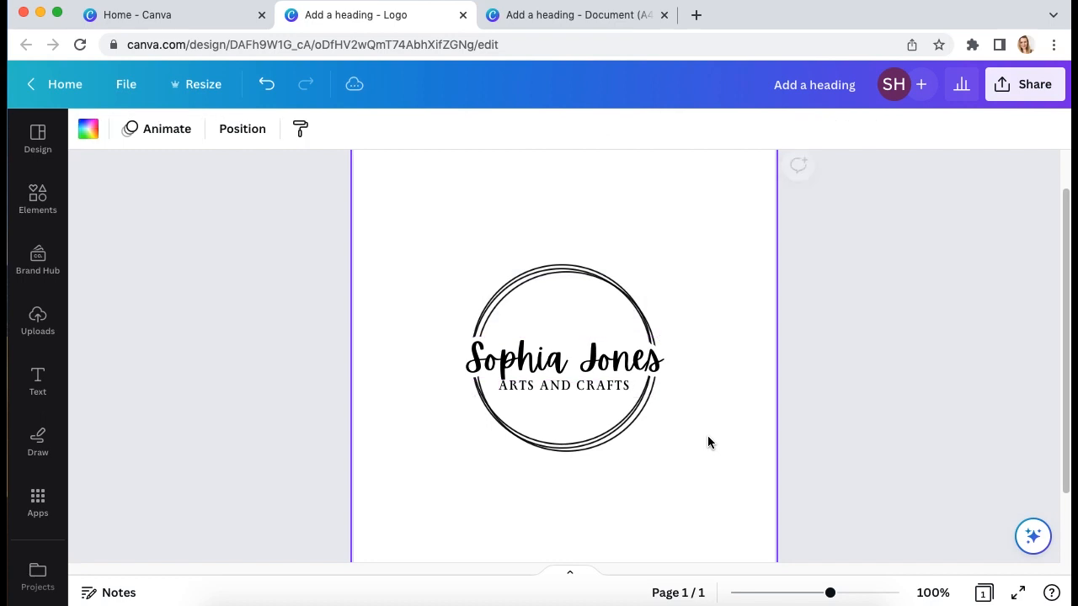
{"action": "left_click", "coordinate": [588, 389]}
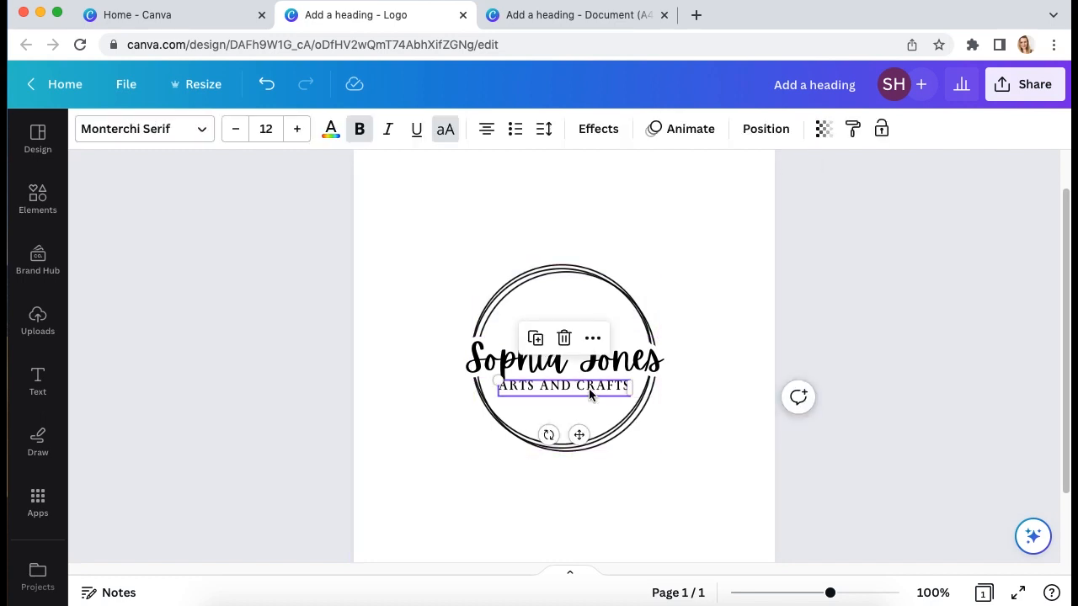
{"action": "key", "text": "Down"}
{"action": "key", "text": "Down"}
{"action": "key", "text": "Down"}
{"action": "key", "text": "Down"}
{"action": "key", "text": "Up"}
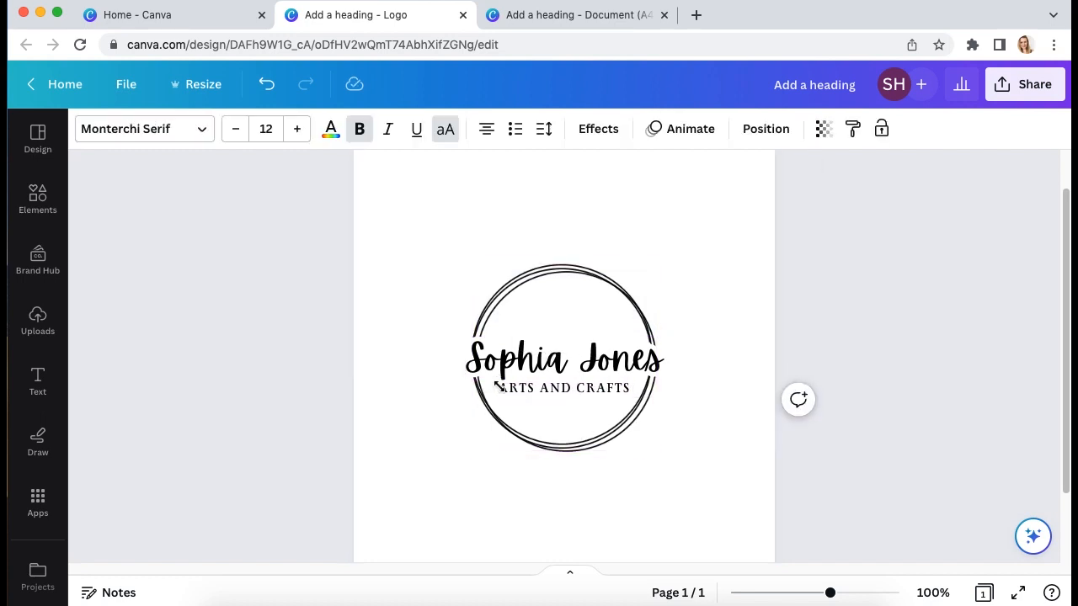
{"action": "left_click", "coordinate": [671, 467]}
{"action": "left_click", "coordinate": [592, 387]}
{"action": "left_click", "coordinate": [623, 360], "text": "shift"}
{"action": "left_click", "coordinate": [708, 441]}
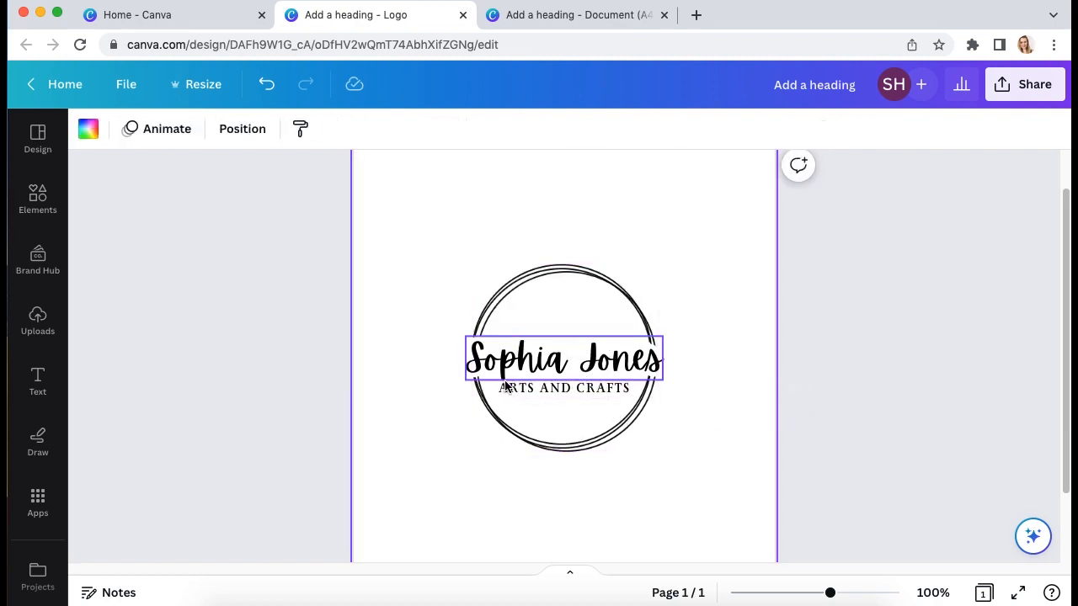
{"action": "left_click", "coordinate": [586, 388]}
{"action": "left_click", "coordinate": [604, 364], "text": "shift"}
{"action": "key", "text": "Up"}
{"action": "key", "text": "Up"}
{"action": "key", "text": "Up"}
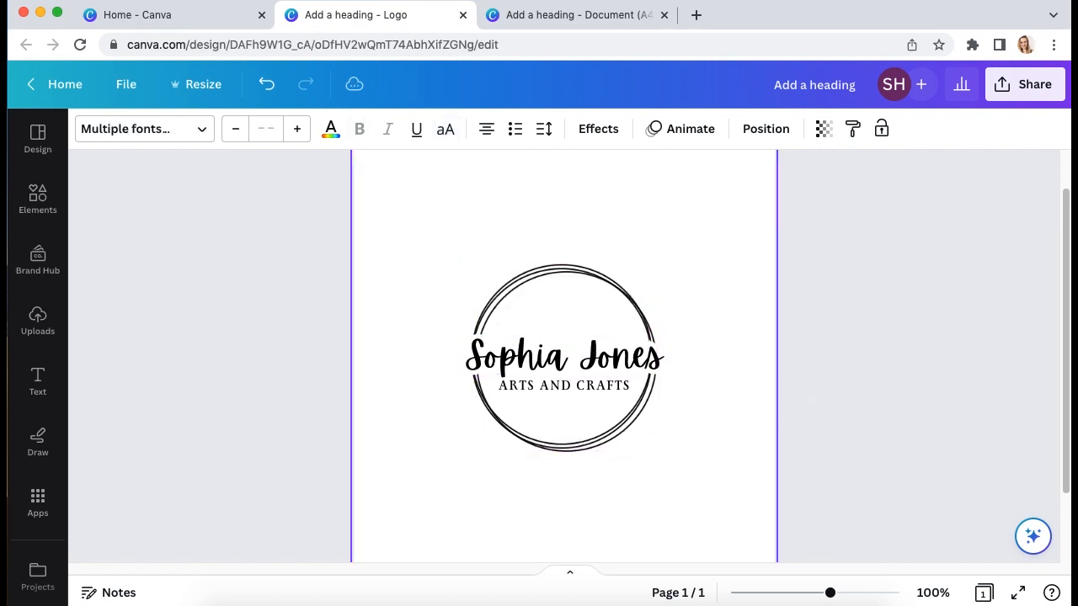
{"action": "left_click", "coordinate": [689, 464]}
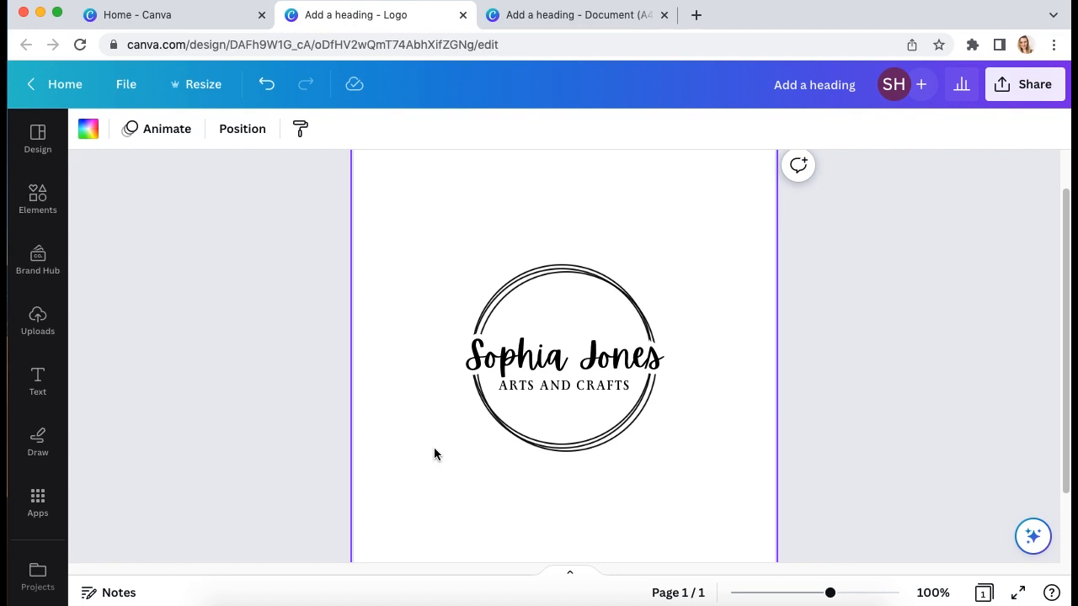
Add a shape at the page's lower left, fill it black and shrink it to a dot
{"action": "left_click", "coordinate": [38, 200]}
{"action": "left_click", "coordinate": [124, 436]}
{"action": "left_click", "coordinate": [720, 401]}
{"action": "left_click_drag", "start_coordinate": [721, 401], "coordinate": [590, 496]}
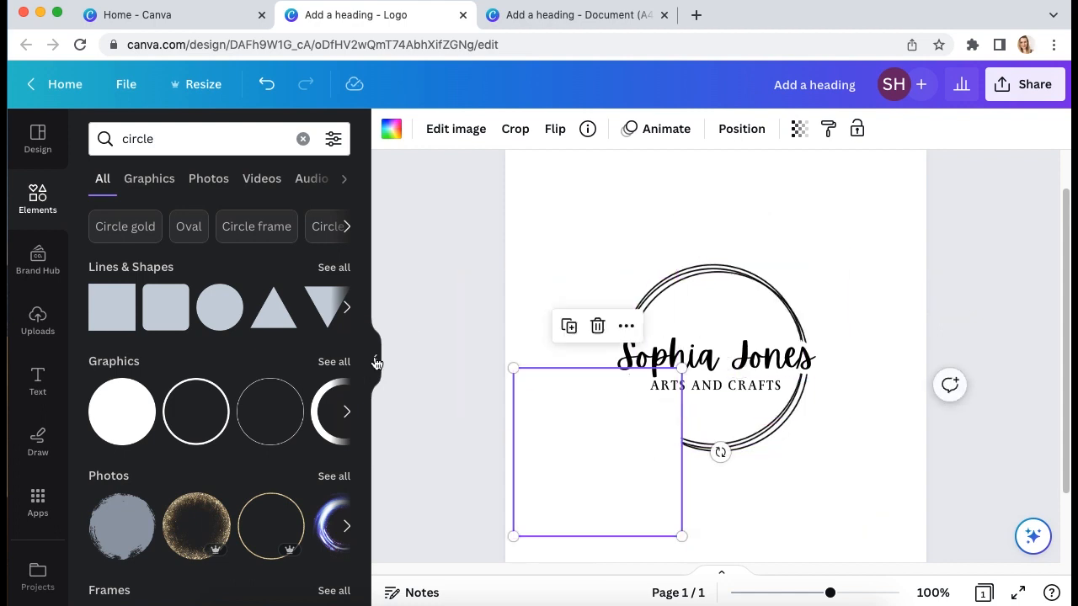
{"action": "left_click", "coordinate": [376, 362]}
{"action": "left_click", "coordinate": [86, 128]}
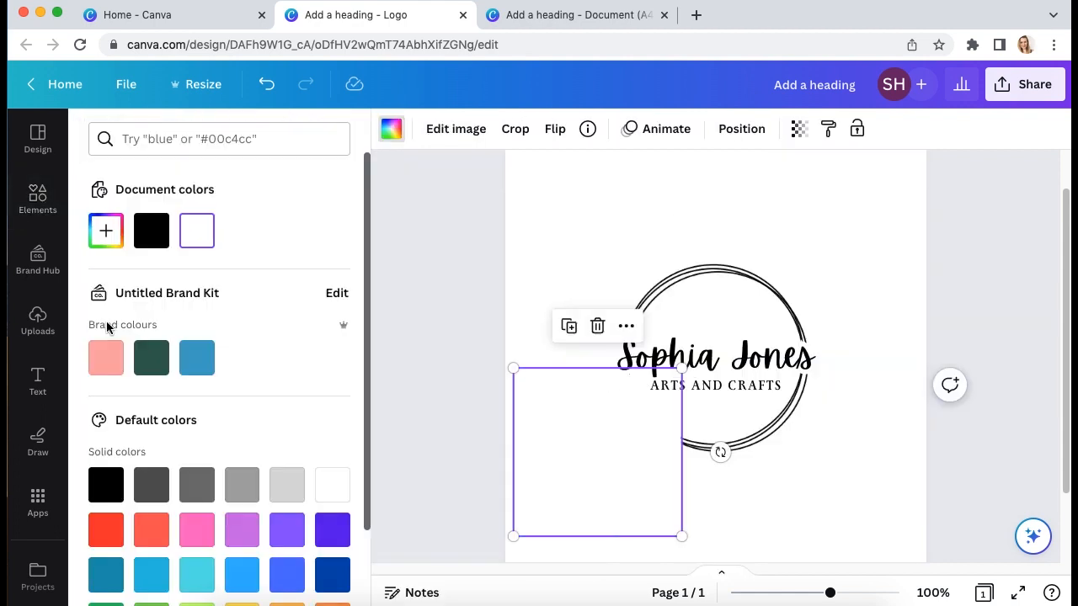
{"action": "left_click", "coordinate": [158, 246]}
{"action": "left_click_drag", "start_coordinate": [681, 539], "coordinate": [560, 441]}
{"action": "left_click", "coordinate": [555, 457]}
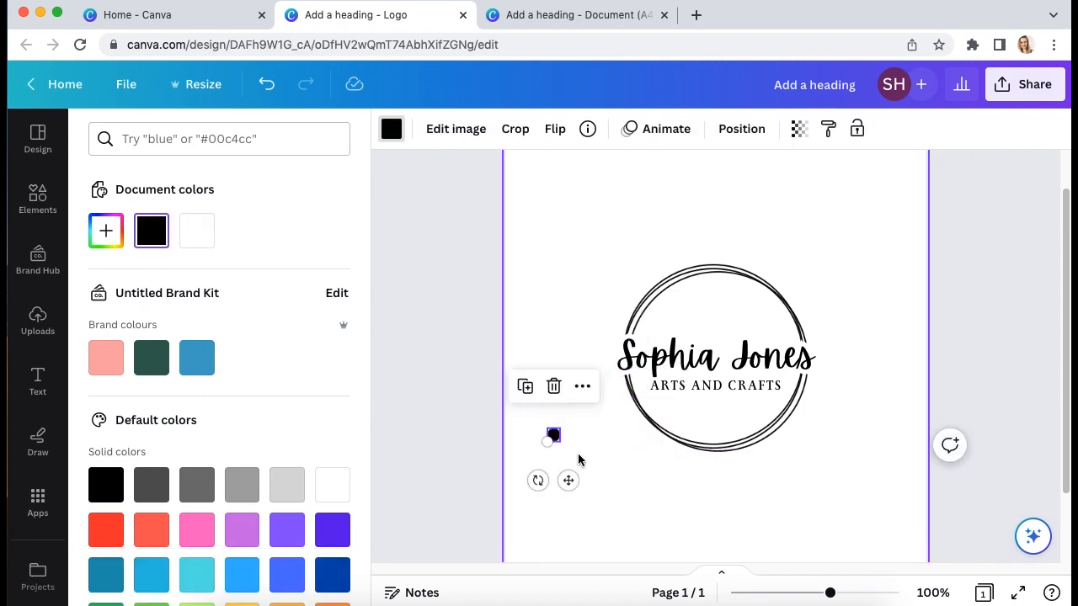
Duplicate the black dot twice, shrinking the copies to smaller sizes such as 8 by 8
{"action": "key", "text": "super+plus"}
{"action": "left_click", "coordinate": [566, 504]}
{"action": "left_click", "coordinate": [487, 473]}
{"action": "key", "text": "super+d"}
{"action": "left_click", "coordinate": [535, 501]}
{"action": "left_click_drag", "start_coordinate": [506, 490], "coordinate": [523, 488]}
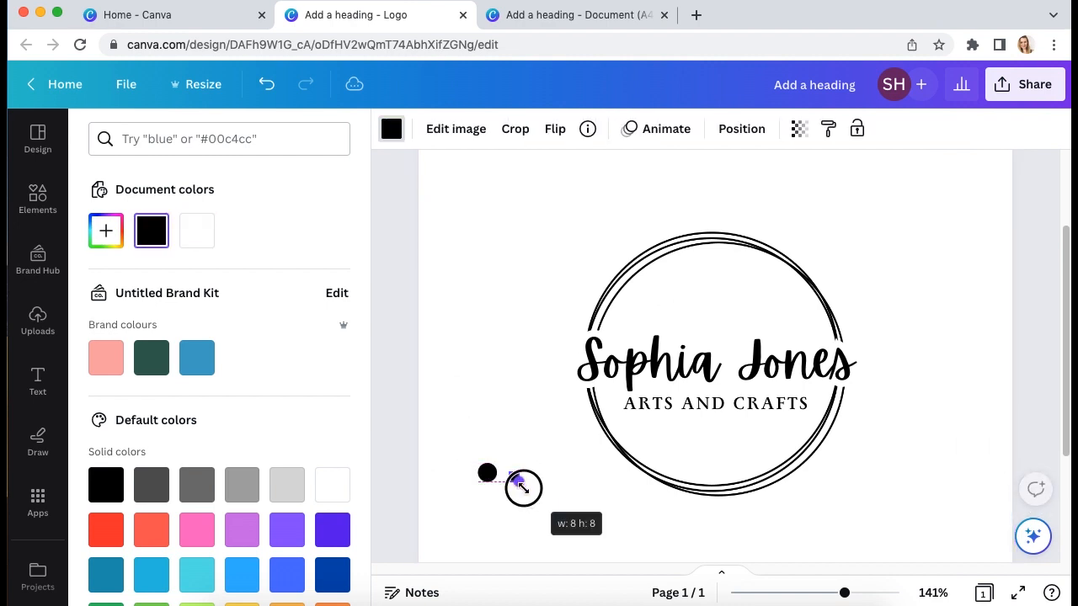
{"action": "left_click", "coordinate": [547, 509]}
{"action": "left_click", "coordinate": [488, 473]}
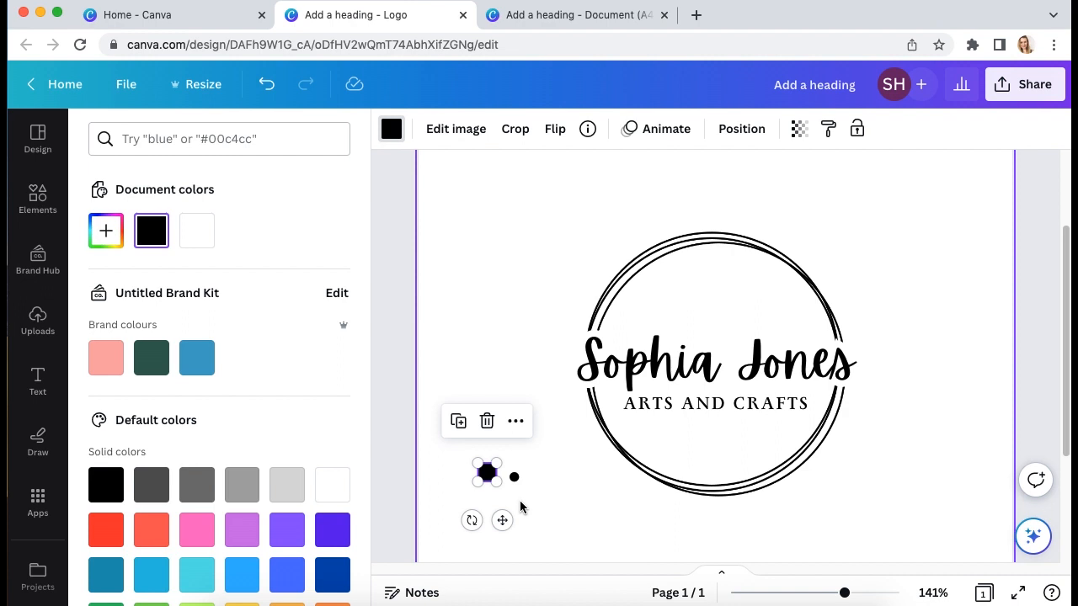
{"action": "key", "text": "super+d"}
{"action": "left_click", "coordinate": [578, 506]}
{"action": "left_click", "coordinate": [508, 493]}
{"action": "left_click_drag", "start_coordinate": [515, 500], "coordinate": [493, 478]}
{"action": "left_click", "coordinate": [549, 519]}
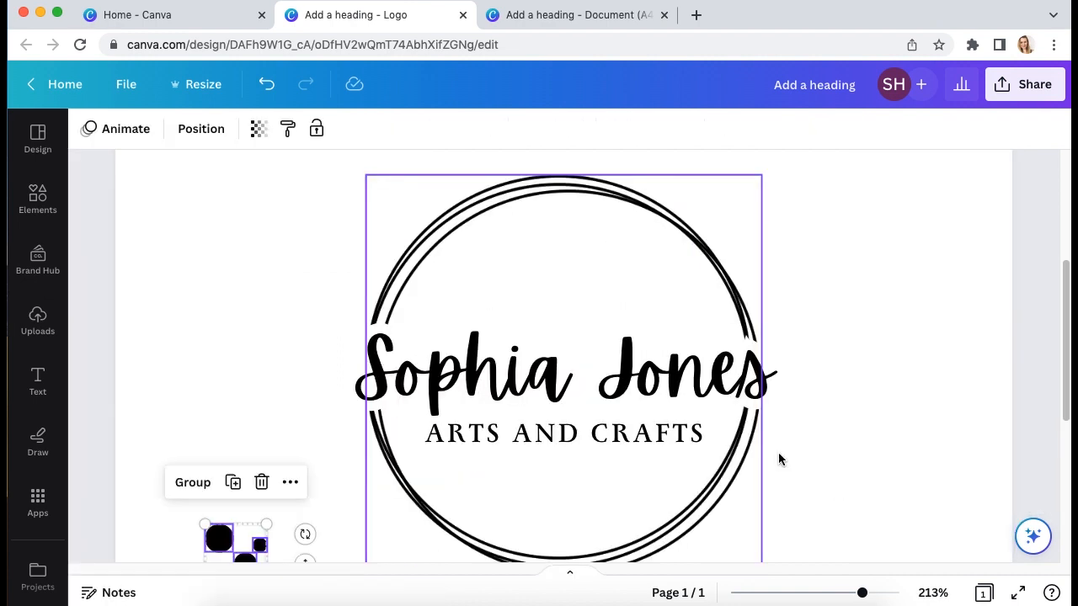
Select all three dots together and cut them off the page
{"action": "scroll", "coordinate": [325, 464], "scroll_direction": "down", "scroll_amount": 1}
{"action": "key", "text": "super+minus"}
{"action": "key", "text": "super+minus"}
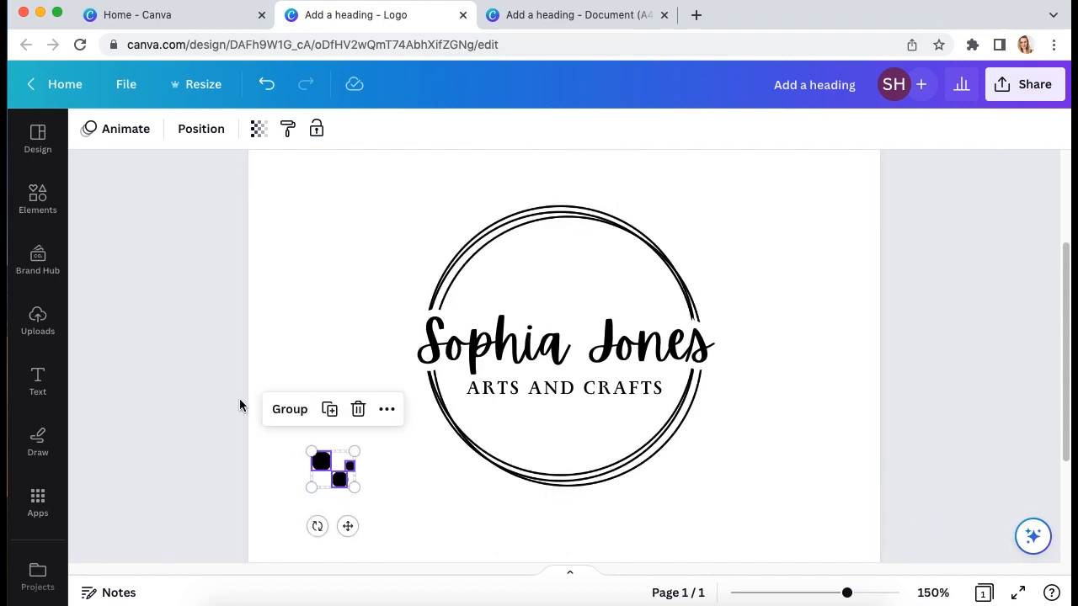
{"action": "left_click", "coordinate": [281, 349]}
{"action": "left_click_drag", "start_coordinate": [289, 325], "coordinate": [363, 511]}
{"action": "key", "text": "Escape"}
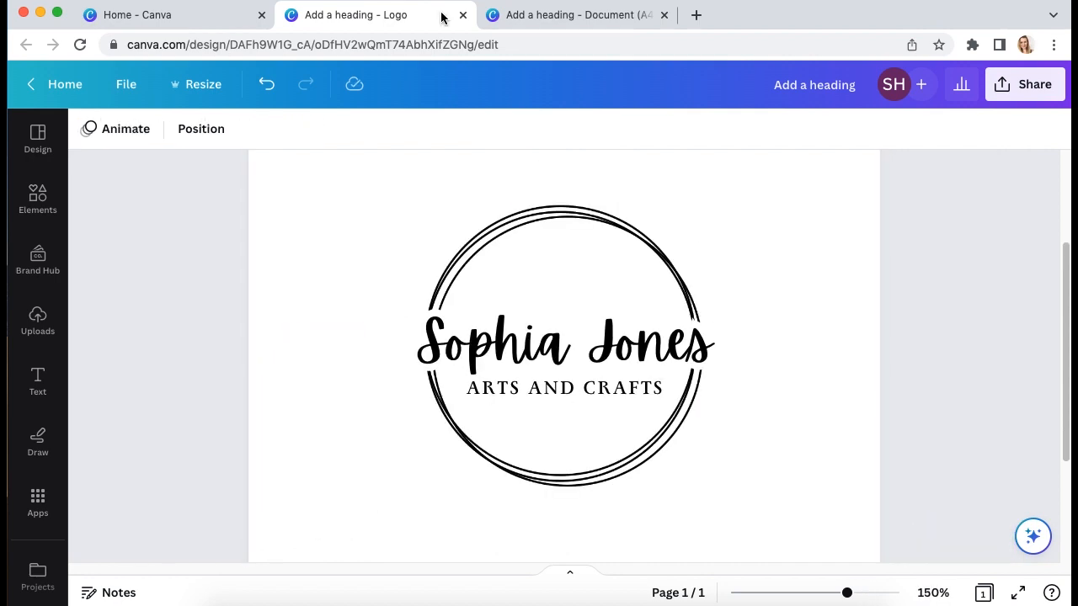
Bring the scattered dots group from the example design and place it below the circle
{"action": "left_click", "coordinate": [527, 13]}
{"action": "key", "text": "super+v"}
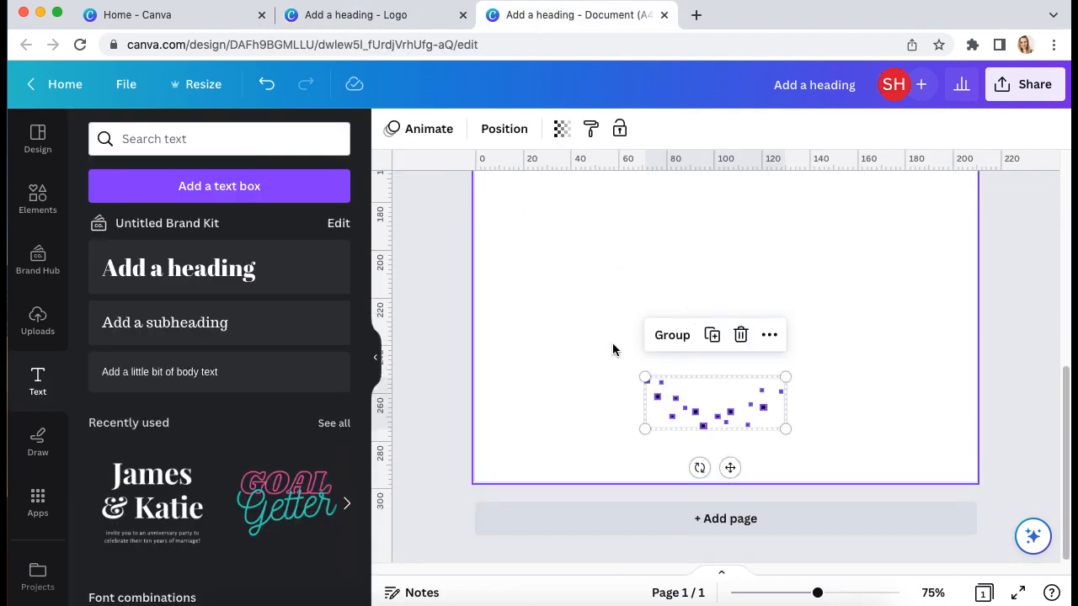
{"action": "left_click", "coordinate": [562, 302]}
{"action": "left_click_drag", "start_coordinate": [565, 300], "coordinate": [844, 466]}
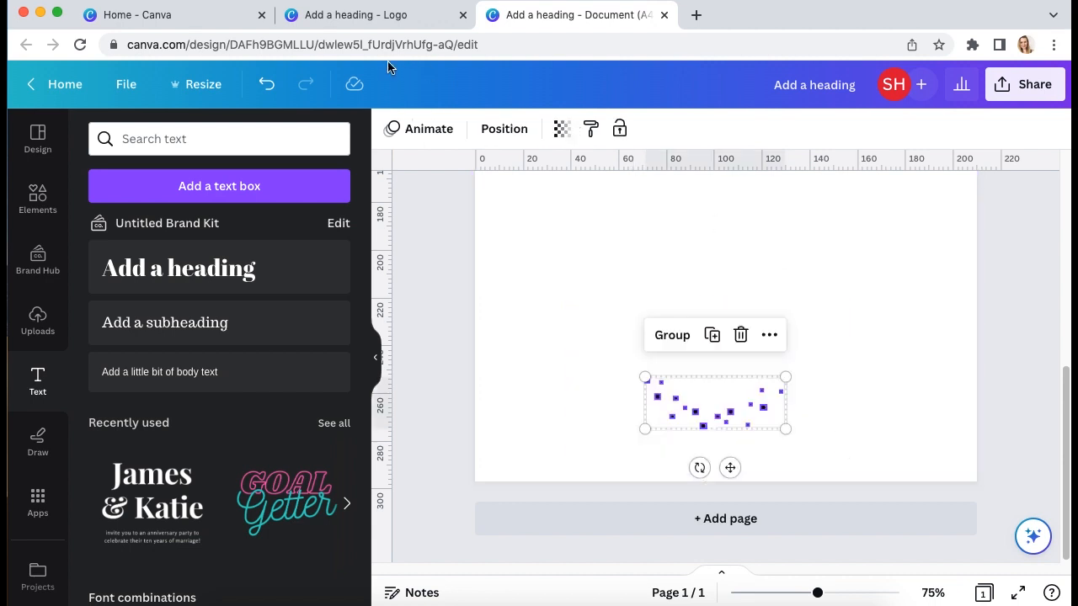
{"action": "left_click", "coordinate": [408, 19]}
{"action": "left_click", "coordinate": [758, 477]}
{"action": "key", "text": "super+v"}
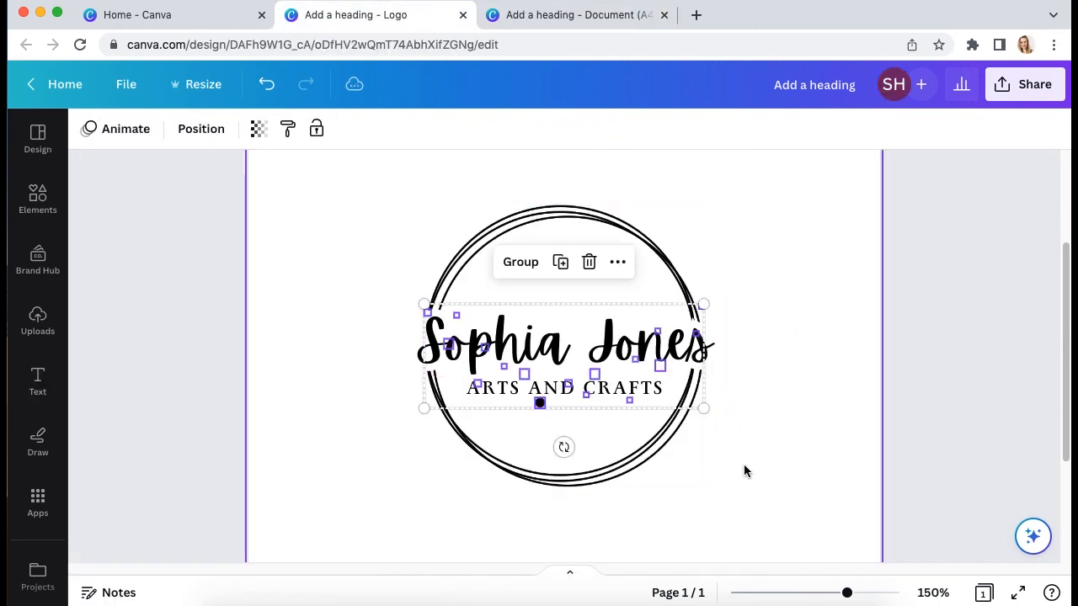
{"action": "left_click_drag", "start_coordinate": [661, 365], "coordinate": [662, 452]}
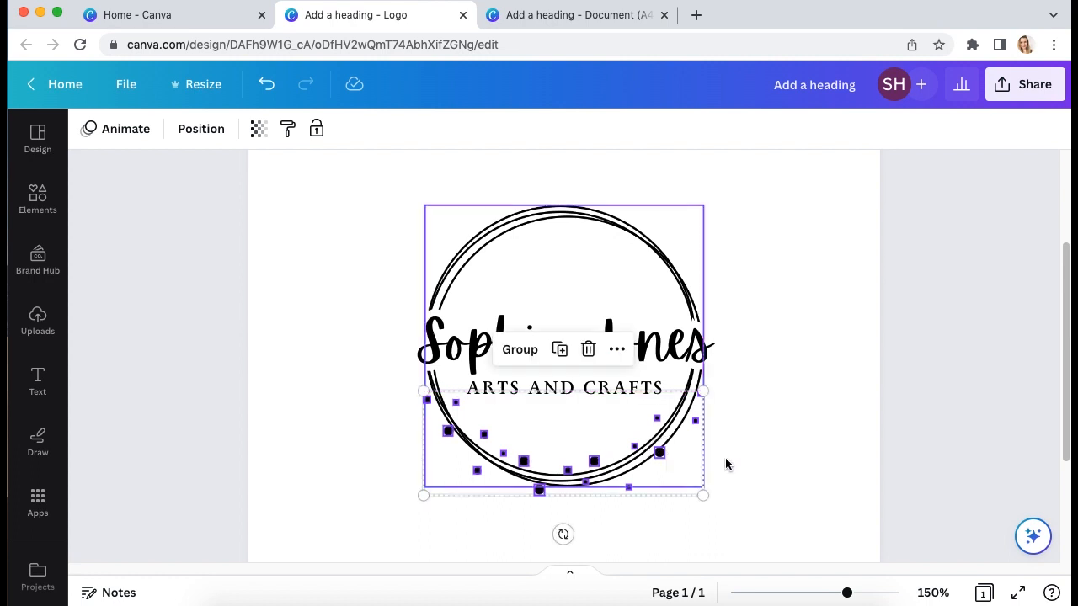
{"action": "left_click", "coordinate": [779, 459]}
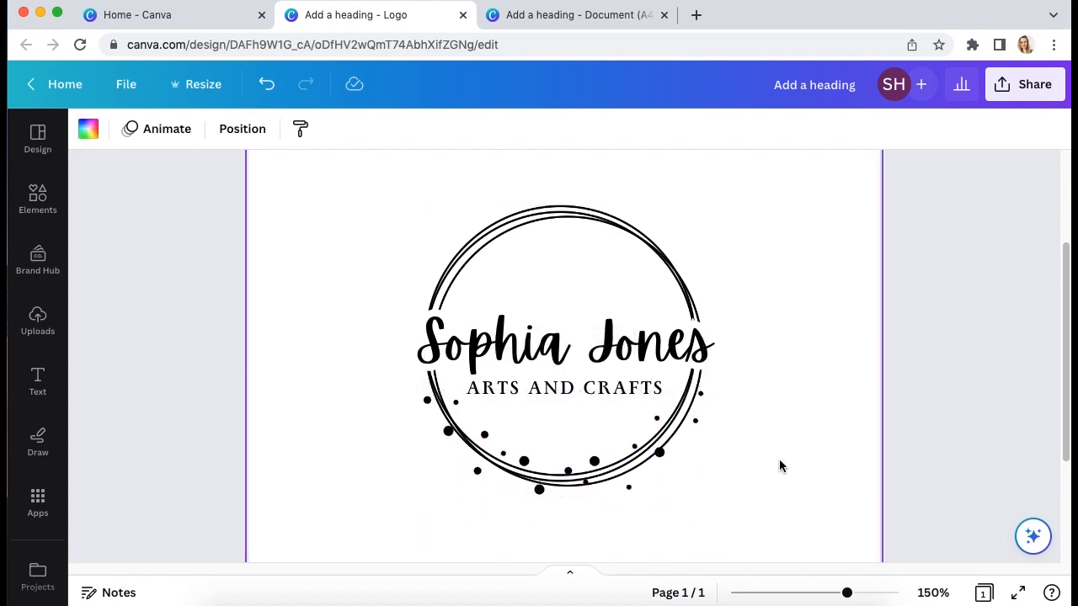
Paste a second dots set near the top left and flip it upside down
{"action": "key", "text": "super+v"}
{"action": "left_click_drag", "start_coordinate": [659, 365], "coordinate": [473, 246]}
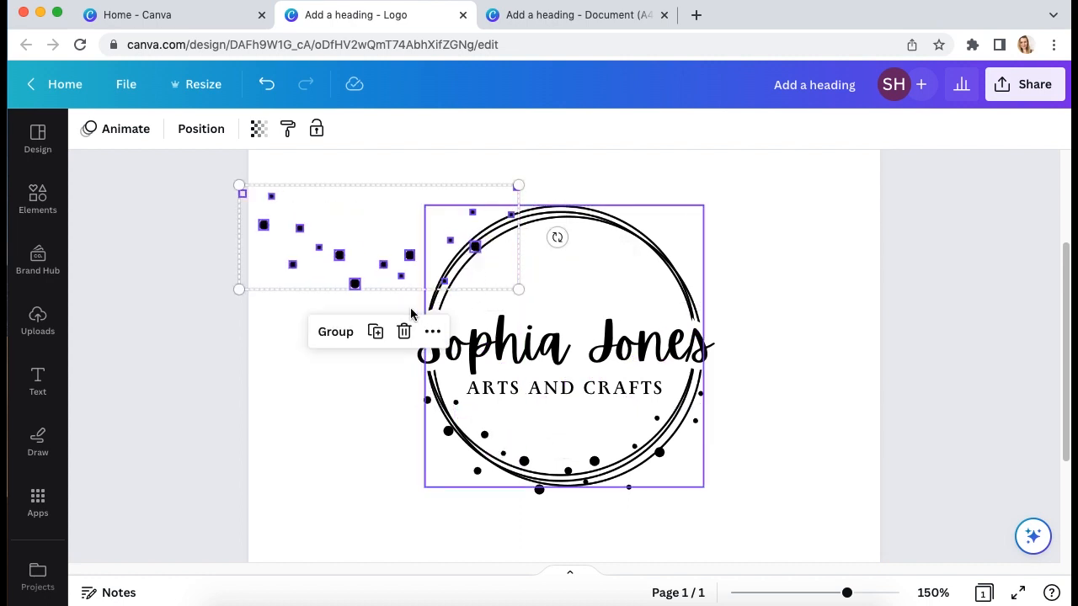
{"action": "left_click_drag", "start_coordinate": [551, 217], "coordinate": [223, 238]}
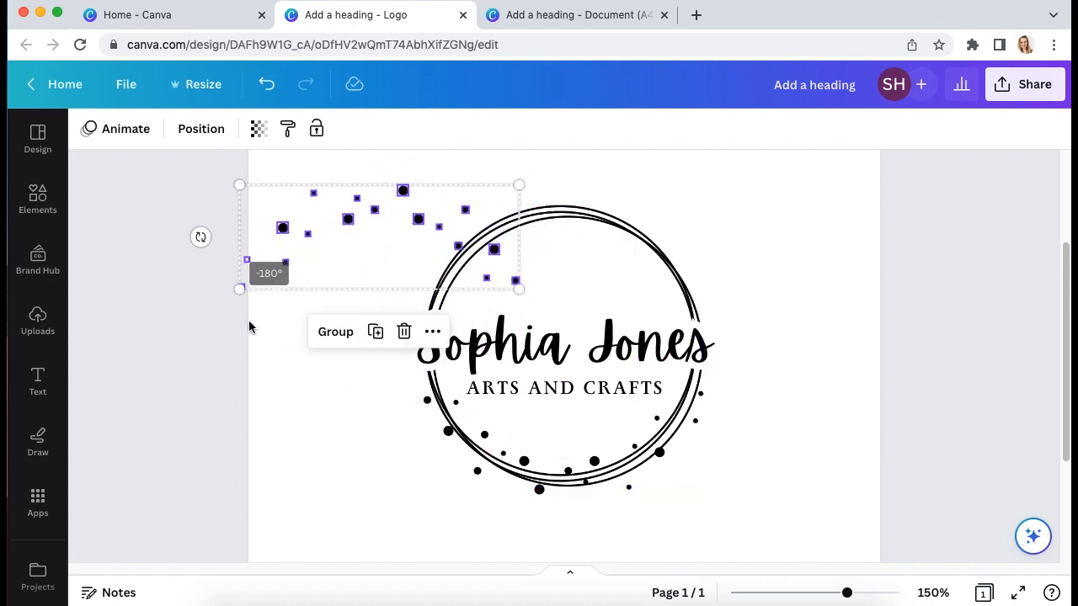
{"action": "left_click", "coordinate": [253, 329]}
{"action": "left_click", "coordinate": [417, 220]}
{"action": "key", "text": "ctrl+z"}
{"action": "left_click", "coordinate": [357, 406]}
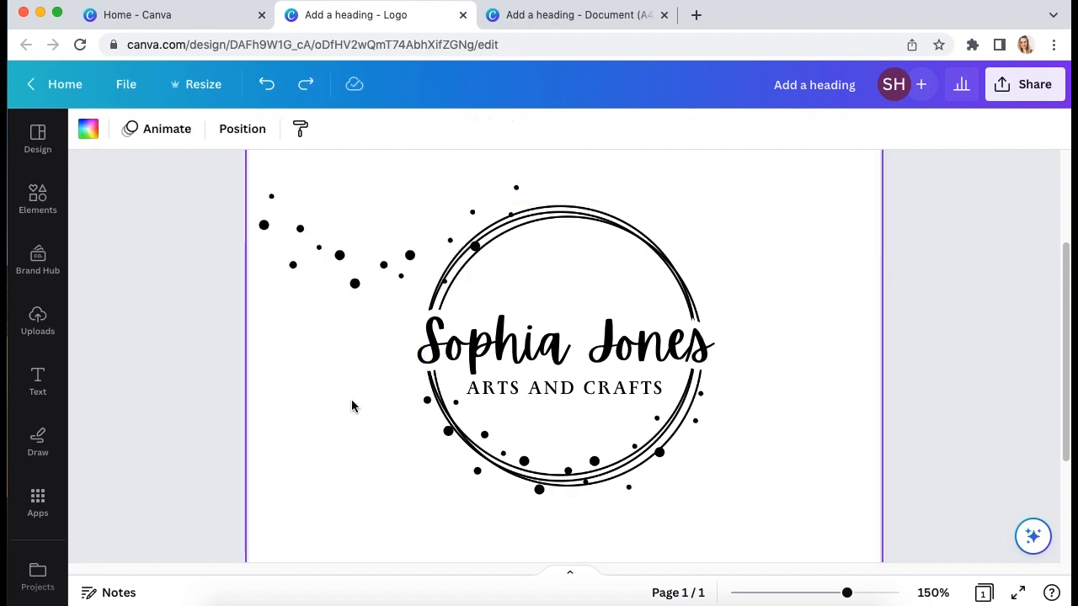
{"action": "key", "text": "ctrl+z"}
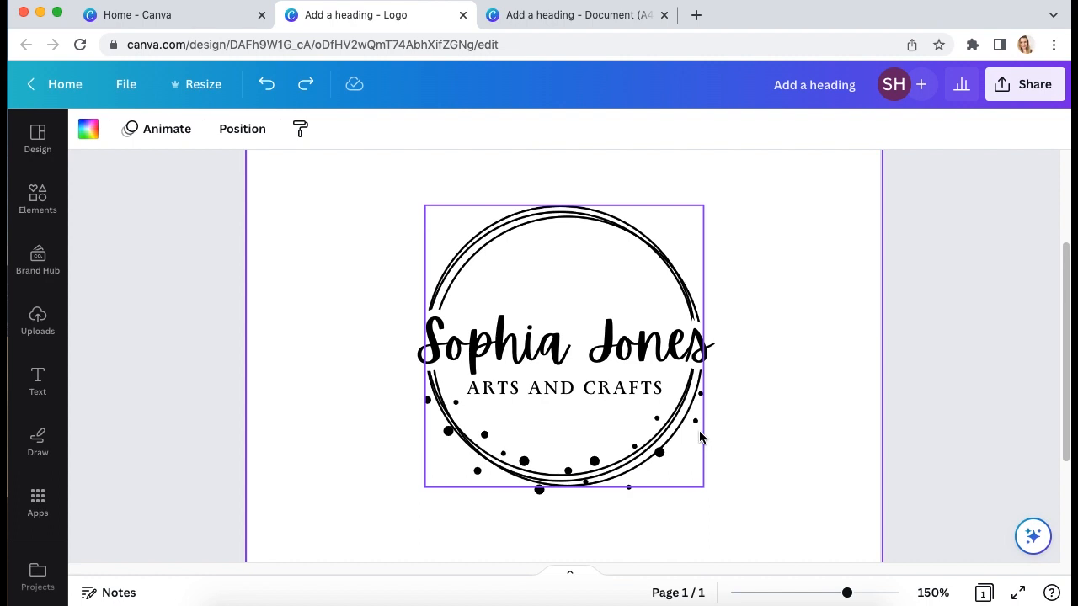
{"action": "key", "text": "ctrl+0"}
{"action": "left_click", "coordinate": [685, 450]}
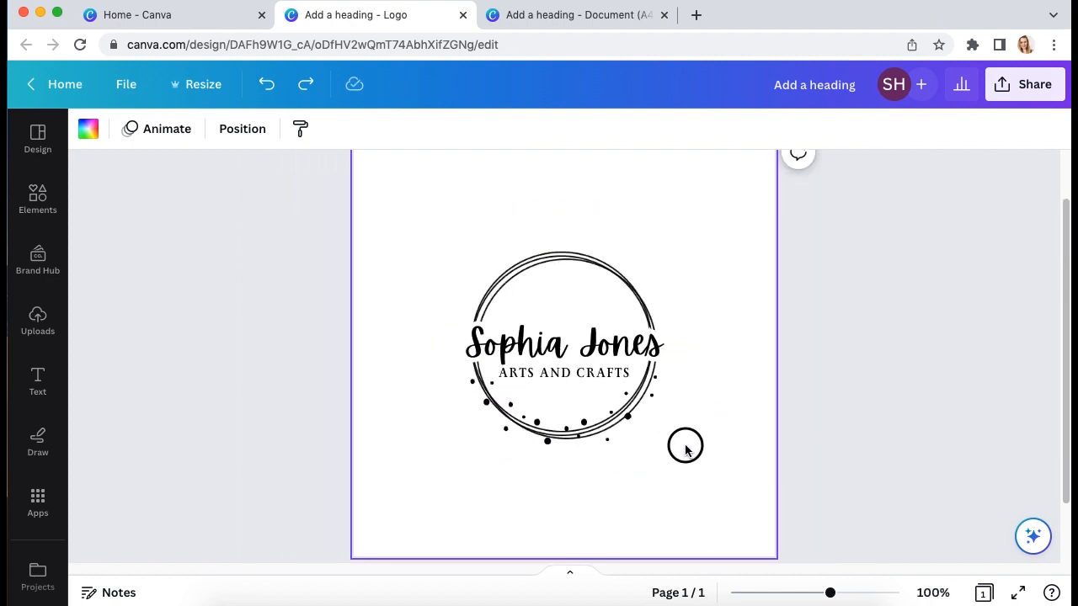
{"action": "key", "text": "ctrl+shift+z"}
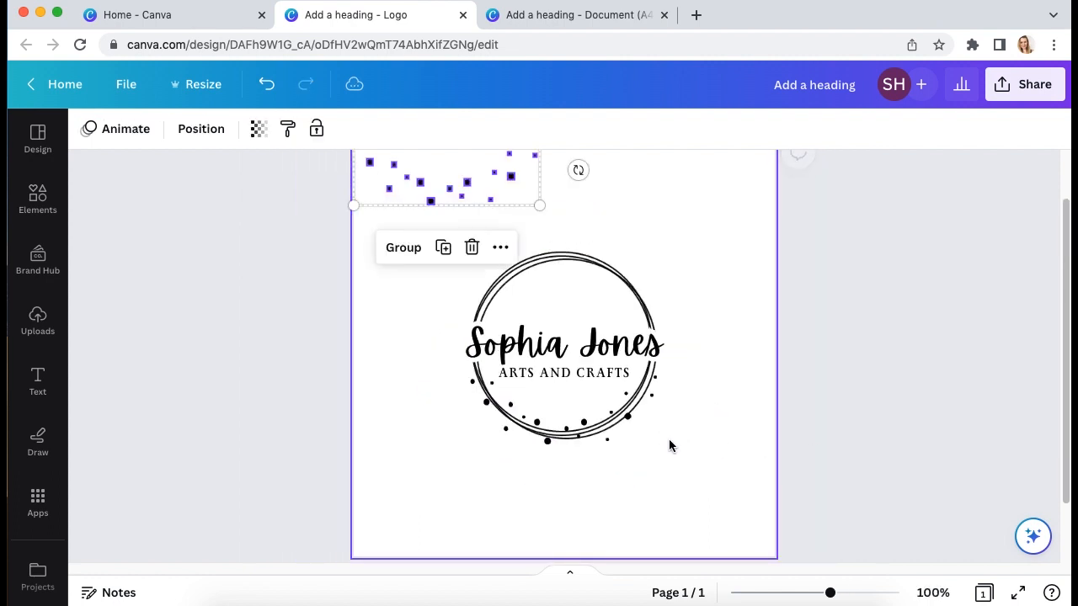
Rotate and align the second dots set to arc over the circle's top
{"action": "left_click", "coordinate": [416, 249]}
{"action": "left_click_drag", "start_coordinate": [577, 170], "coordinate": [501, 277]}
{"action": "left_click", "coordinate": [724, 411]}
{"action": "left_click_drag", "start_coordinate": [597, 290], "coordinate": [596, 289]}
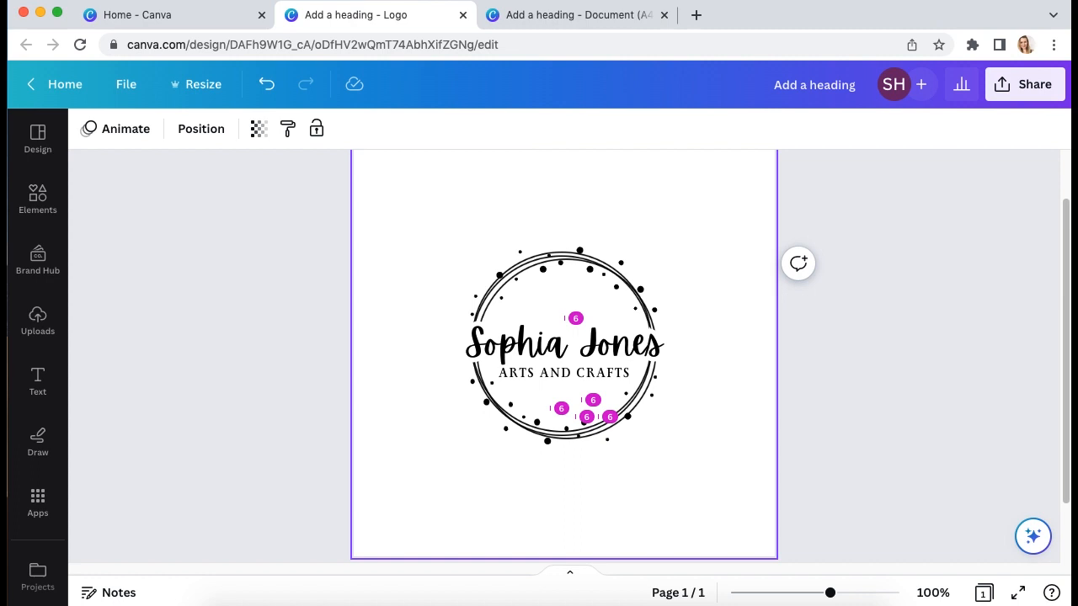
{"action": "left_click", "coordinate": [720, 418]}
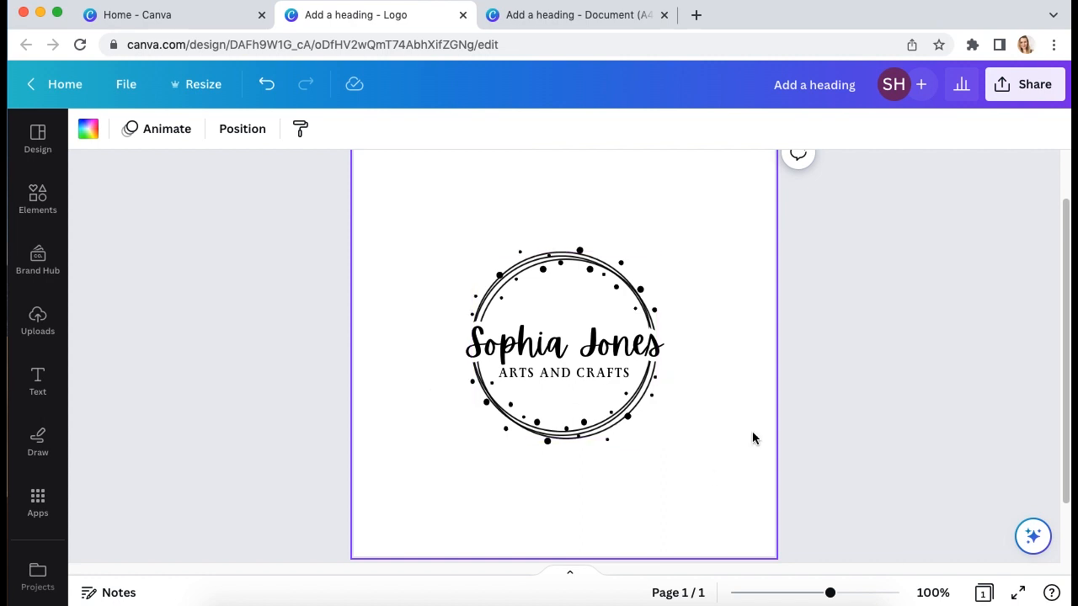
Reduce the ARTS AND CRAFTS subtitle to font size 11 and nudge it up and right
{"action": "left_click_drag", "start_coordinate": [398, 165], "coordinate": [746, 516]}
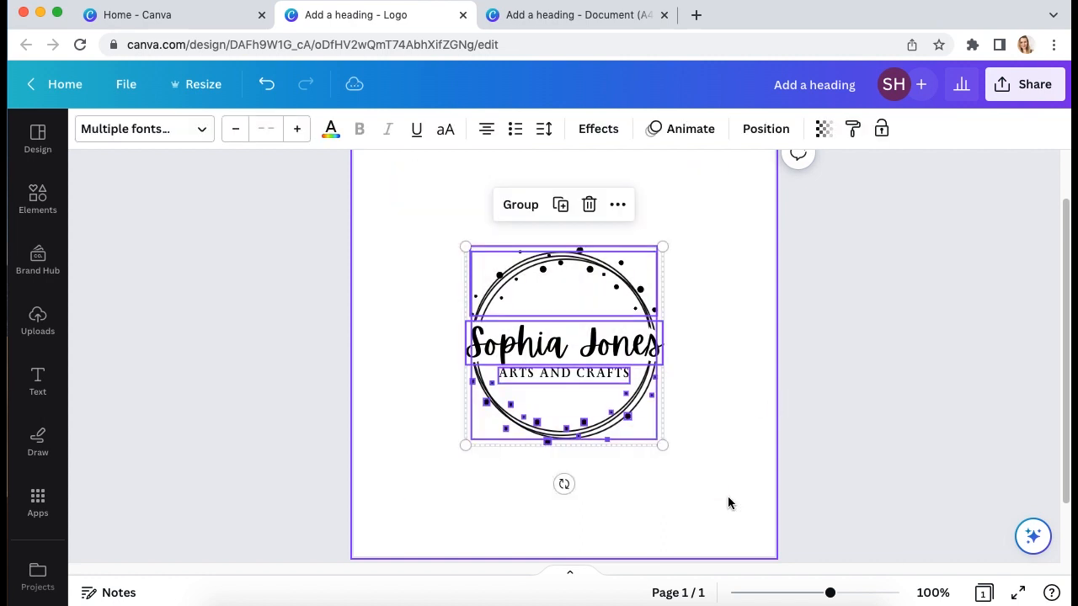
{"action": "left_click", "coordinate": [701, 488]}
{"action": "left_click", "coordinate": [620, 375]}
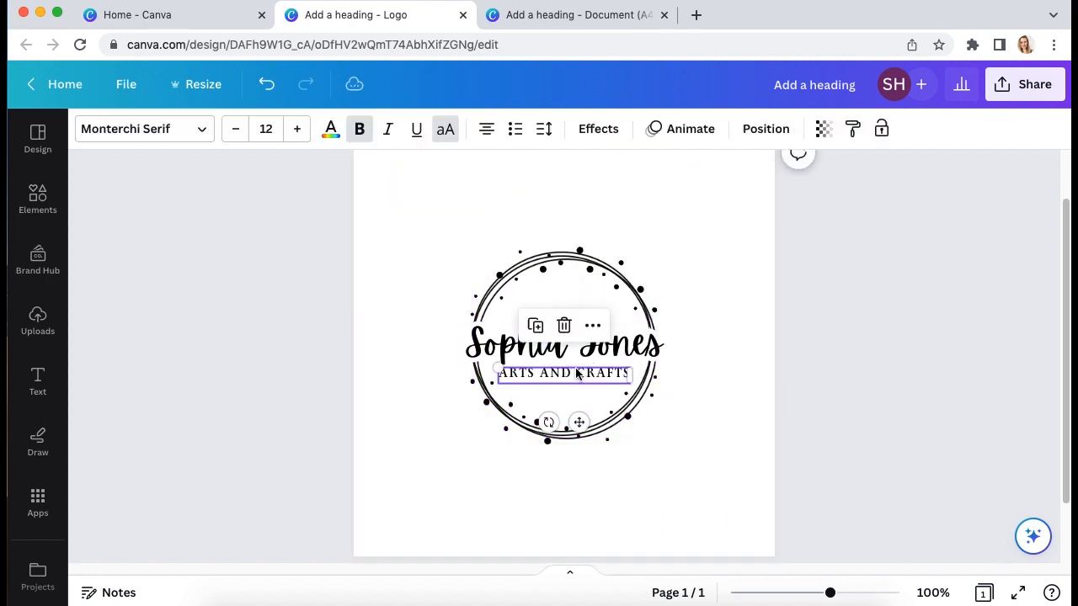
{"action": "left_click", "coordinate": [235, 129]}
{"action": "left_click", "coordinate": [722, 467]}
{"action": "left_click", "coordinate": [572, 373]}
{"action": "key", "text": "Up"}
{"action": "key", "text": "Up"}
{"action": "key", "text": "Right"}
{"action": "key", "text": "Up"}
{"action": "left_click", "coordinate": [701, 485]}
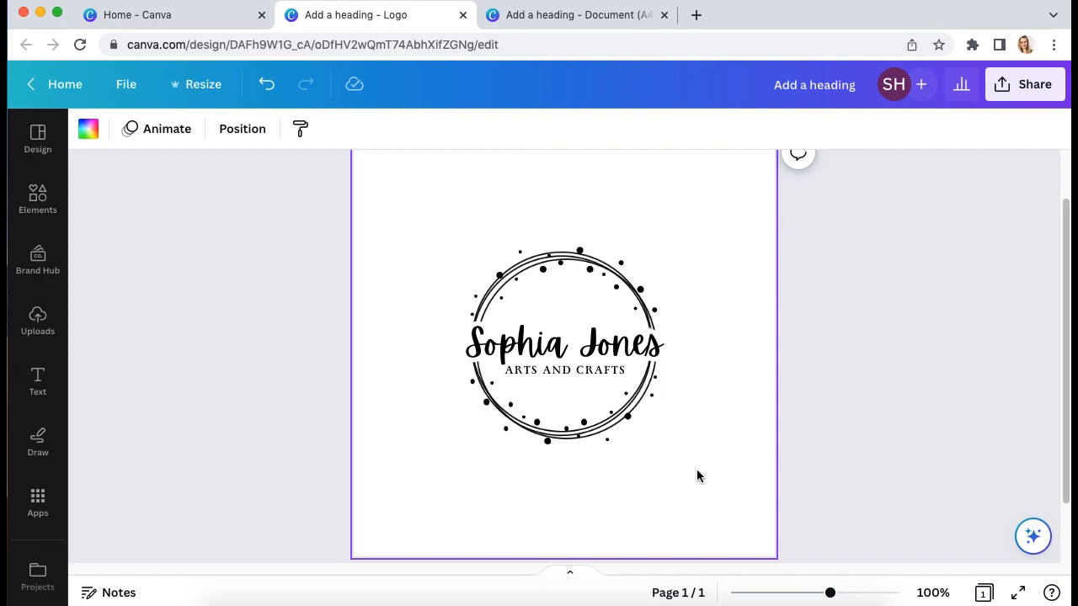
Group all the logo elements and enlarge the grouped logo from its corners
{"action": "left_click_drag", "start_coordinate": [371, 151], "coordinate": [396, 206]}
{"action": "left_click", "coordinate": [562, 384]}
{"action": "left_click", "coordinate": [564, 372]}
{"action": "key", "text": "super+g"}
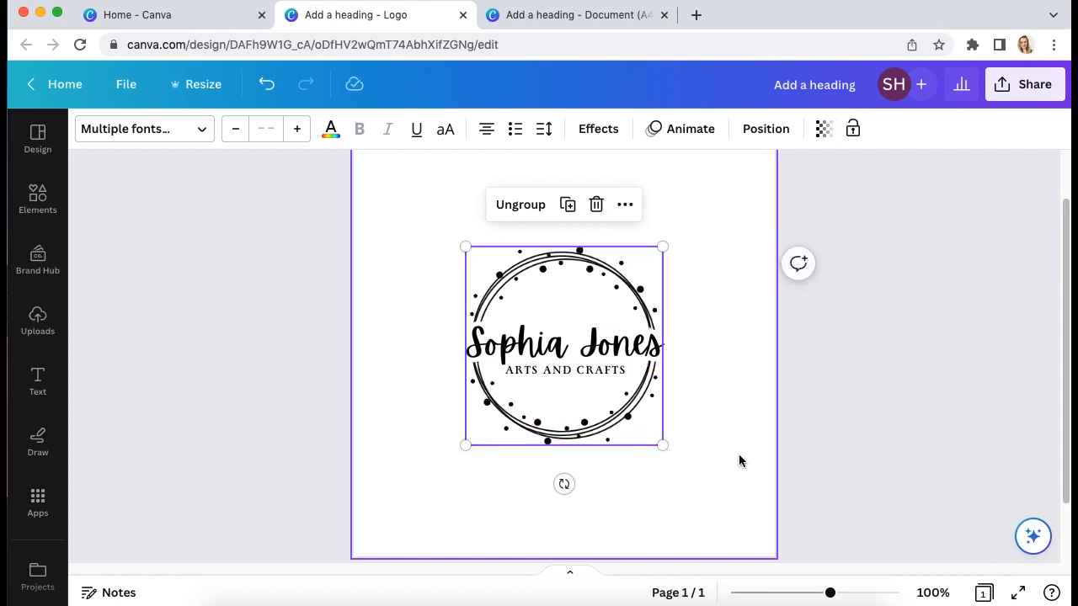
{"action": "key", "text": "super+minus"}
{"action": "left_click_drag", "start_coordinate": [651, 447], "coordinate": [681, 462]}
{"action": "left_click_drag", "start_coordinate": [485, 267], "coordinate": [447, 228]}
{"action": "left_click", "coordinate": [803, 476]}
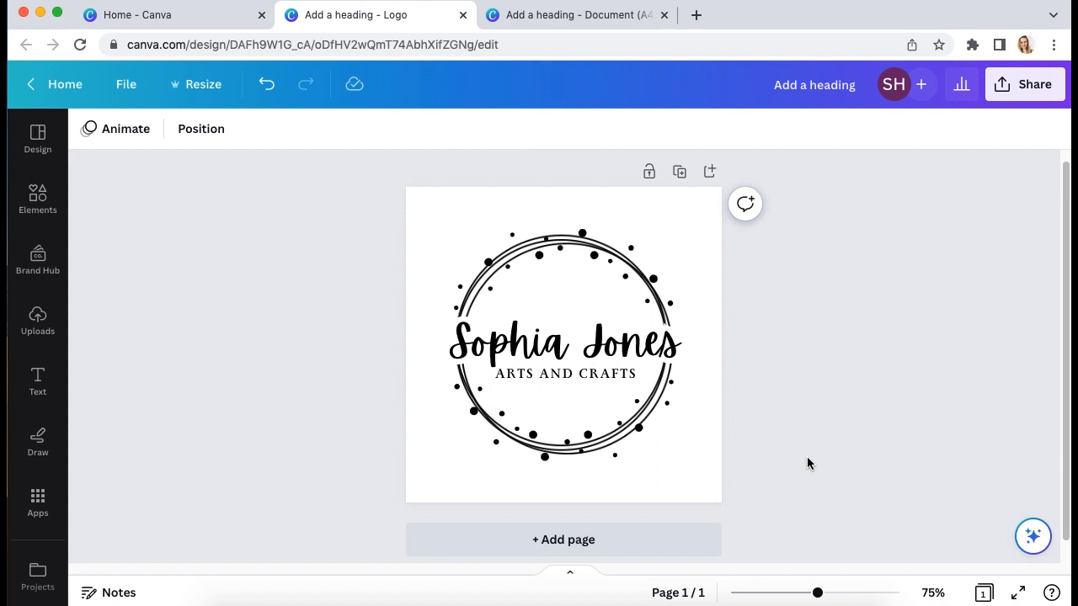
{"action": "left_click", "coordinate": [594, 21]}
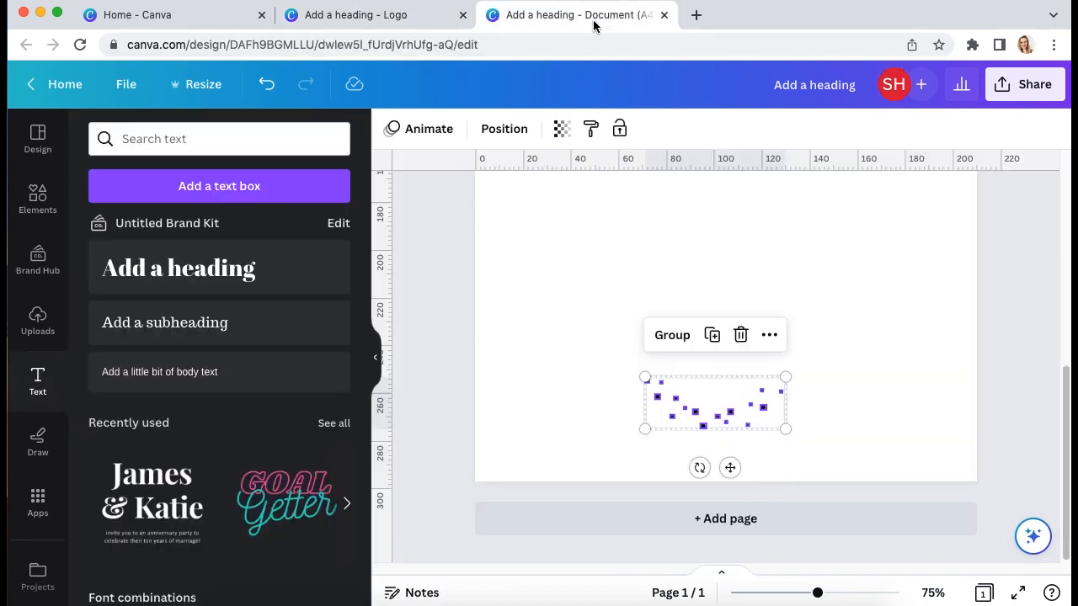
{"action": "scroll", "coordinate": [972, 440], "scroll_direction": "up", "scroll_amount": 1}
{"action": "scroll", "coordinate": [973, 440], "scroll_direction": "up", "scroll_amount": 5}
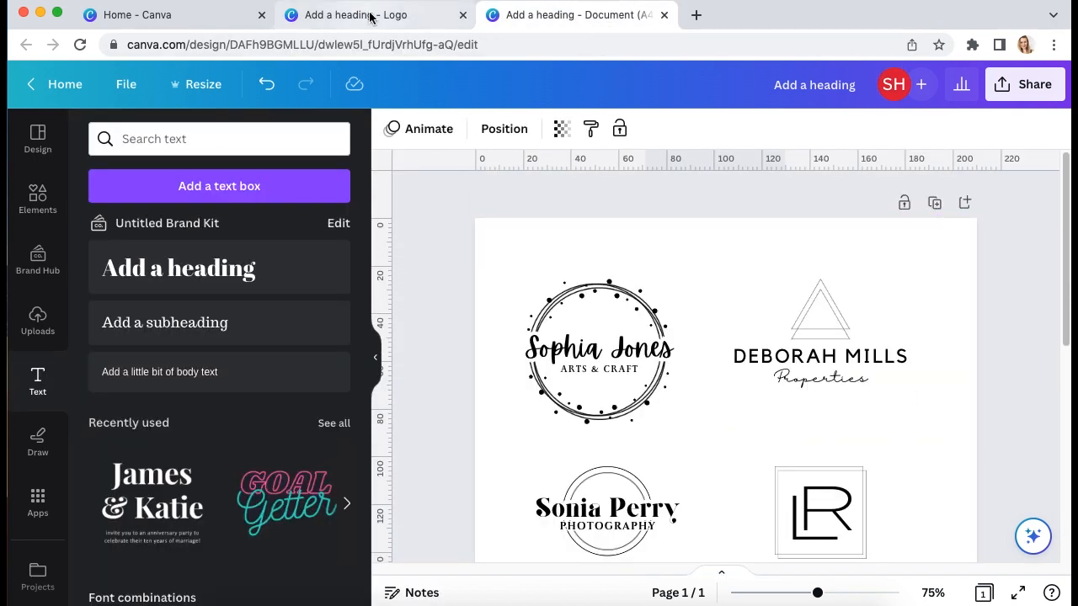
{"action": "left_click", "coordinate": [369, 17]}
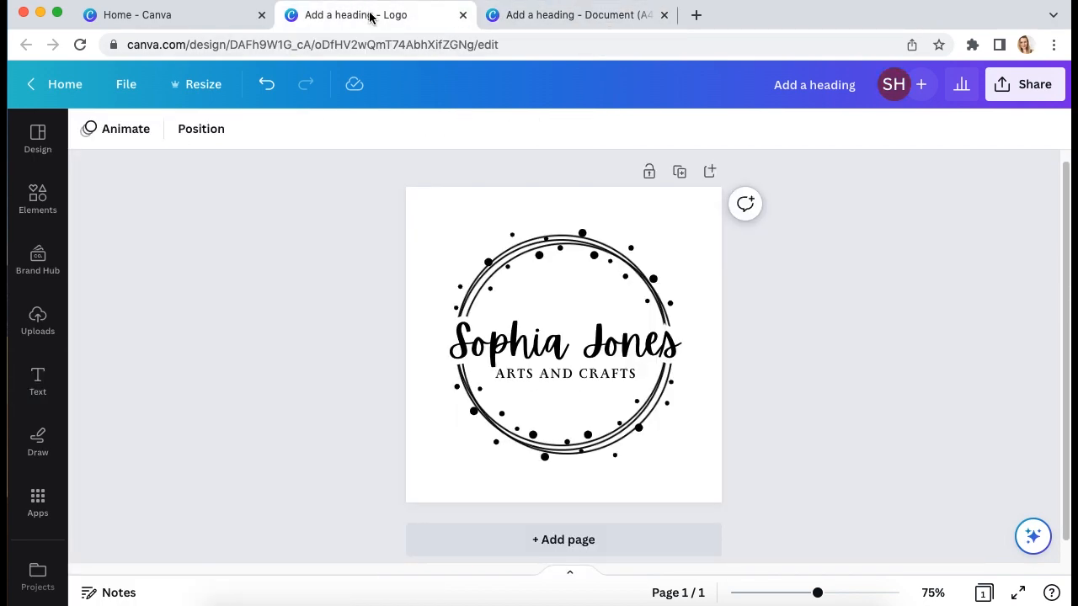